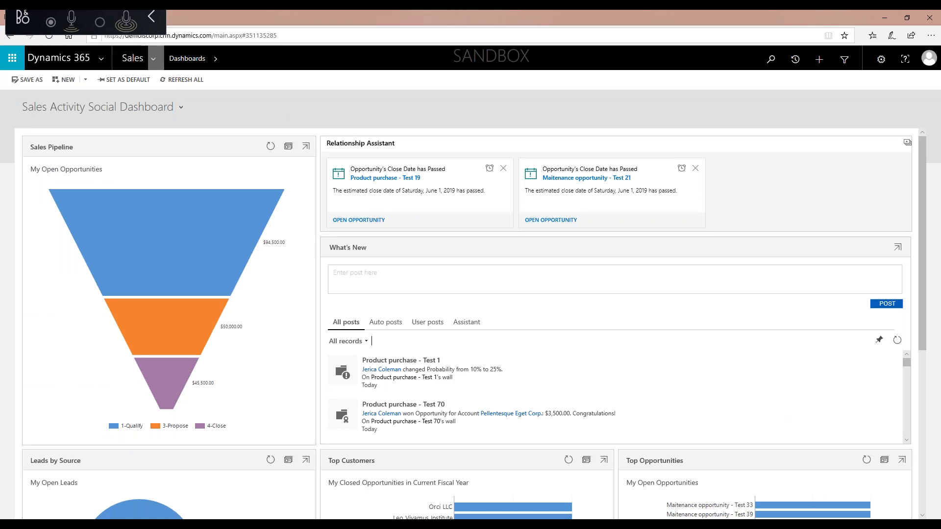
- Open the Processes list in the Settings area's Process Center
{"action": "left_click", "coordinate": [153, 61]}
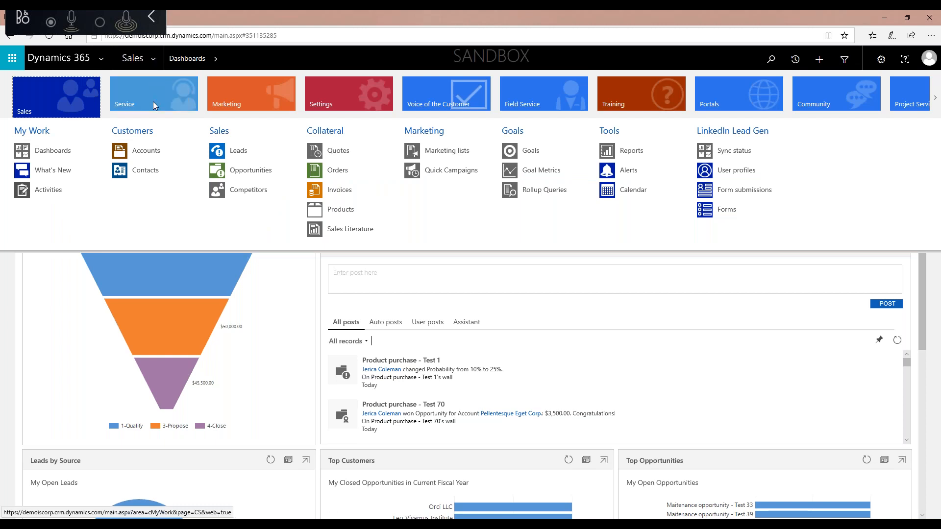
{"action": "left_click", "coordinate": [363, 99]}
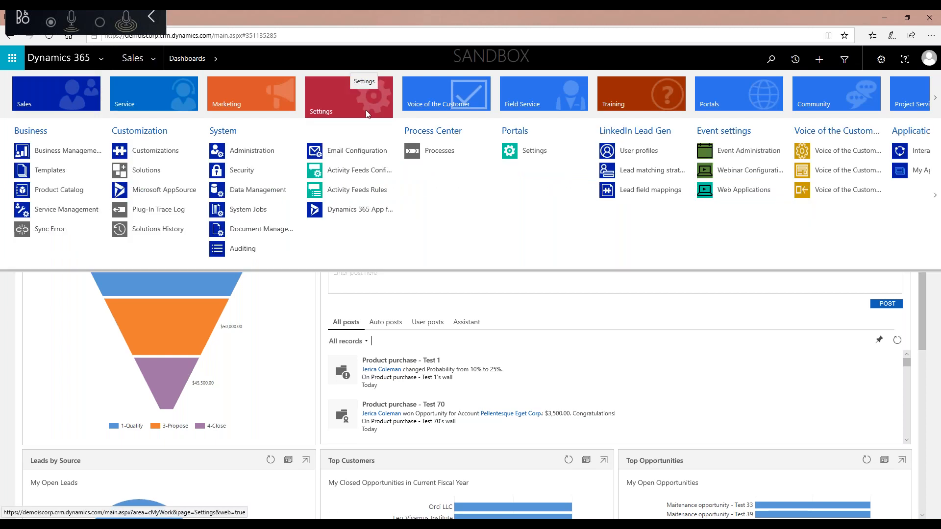
{"action": "left_click", "coordinate": [438, 152]}
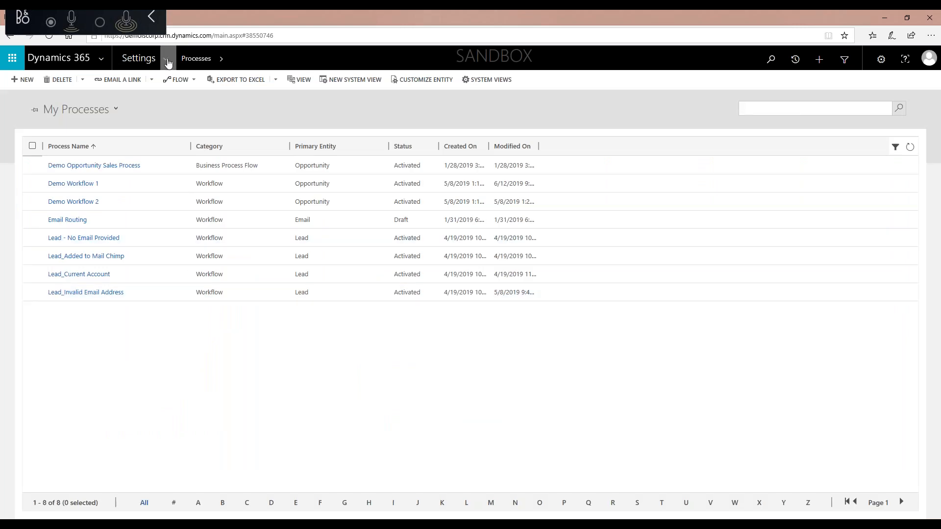
- Go to the Customizations settings and open the default solution for customizing the system
{"action": "left_click", "coordinate": [168, 63]}
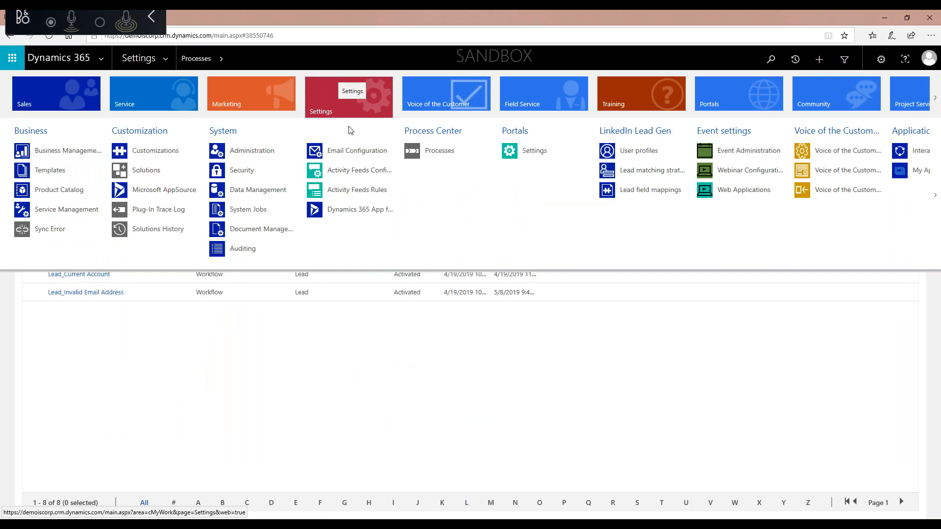
{"action": "left_click", "coordinate": [152, 155]}
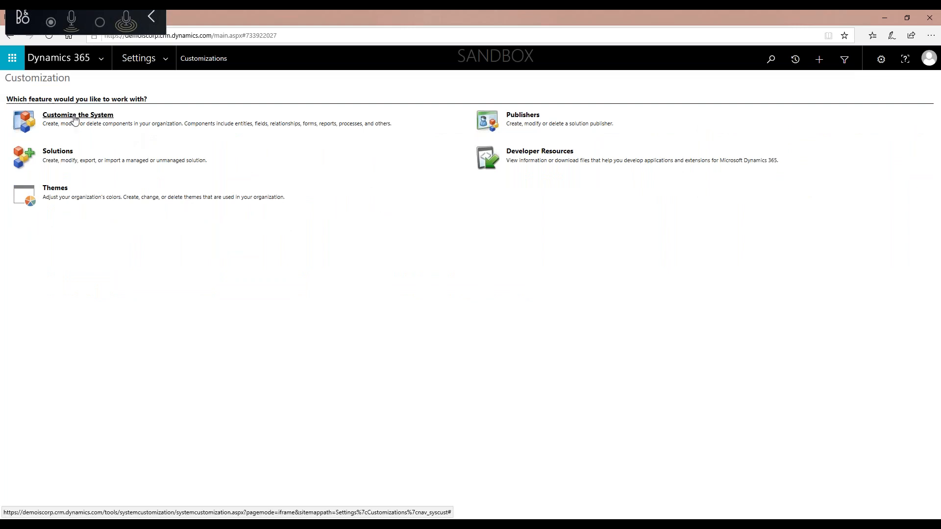
{"action": "left_click", "coordinate": [75, 119]}
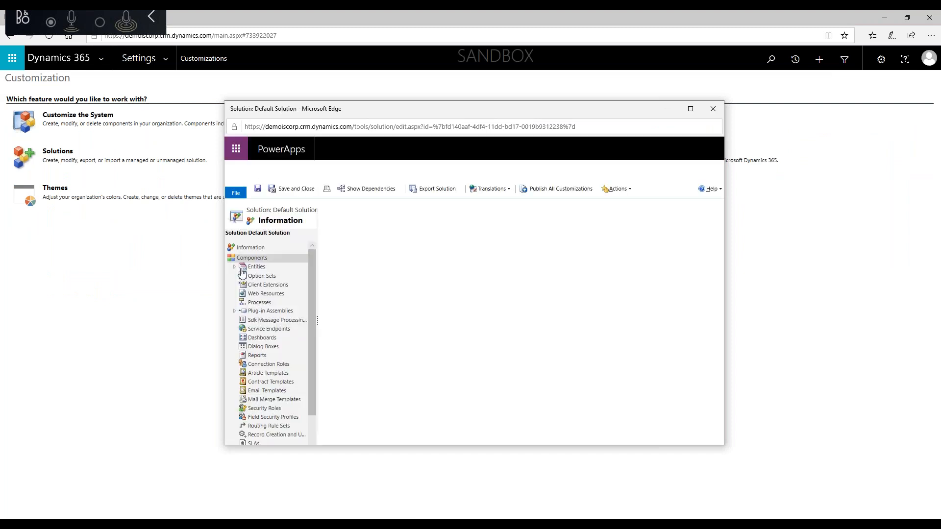
- Expand the default solution's entities and look through the entity list
{"action": "left_click", "coordinate": [235, 269]}
{"action": "scroll", "coordinate": [262, 352], "scroll_direction": "down", "scroll_amount": 3}
{"action": "scroll", "coordinate": [263, 352], "scroll_direction": "down", "scroll_amount": 6}
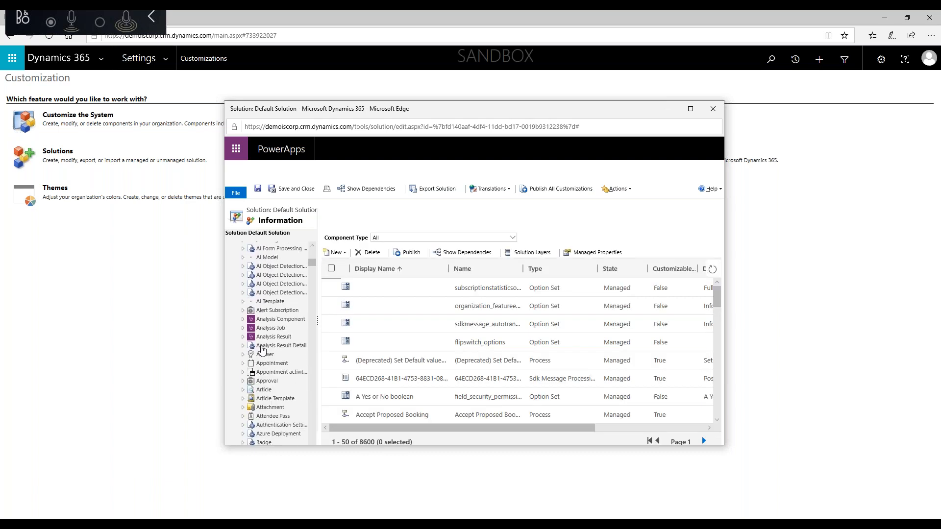
{"action": "scroll", "coordinate": [262, 349], "scroll_direction": "down", "scroll_amount": 8}
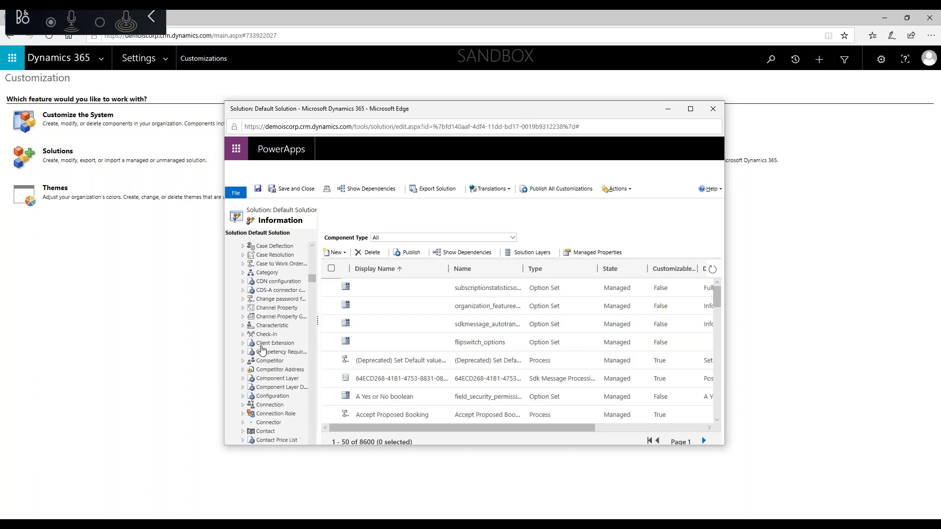
{"action": "scroll", "coordinate": [262, 349], "scroll_direction": "down", "scroll_amount": 5}
{"action": "scroll", "coordinate": [315, 301], "scroll_direction": "down", "scroll_amount": 5}
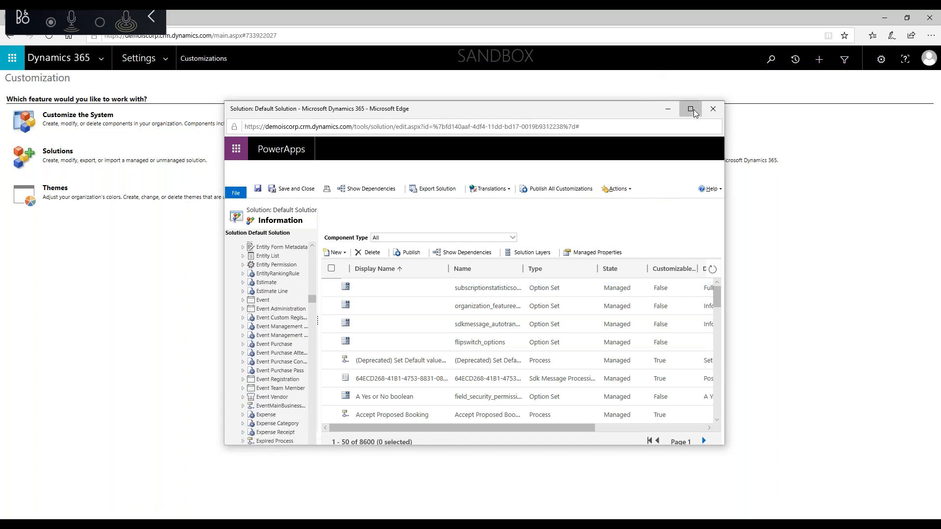
- Maximize the solution window, collapse the entities and show the solution's processes
{"action": "left_click", "coordinate": [691, 108]}
{"action": "scroll", "coordinate": [83, 217], "scroll_direction": "up", "scroll_amount": 1}
{"action": "left_click_drag", "start_coordinate": [87, 253], "coordinate": [90, 157]}
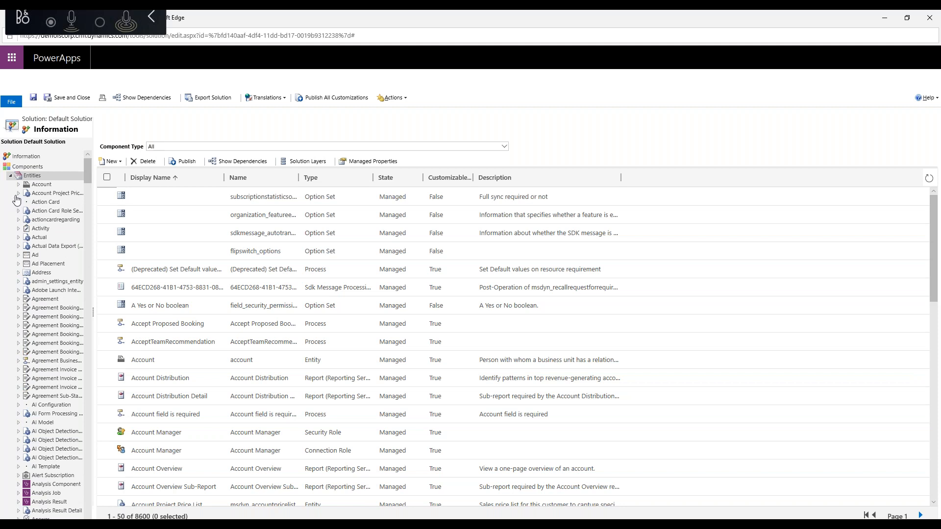
{"action": "left_click", "coordinate": [10, 176]}
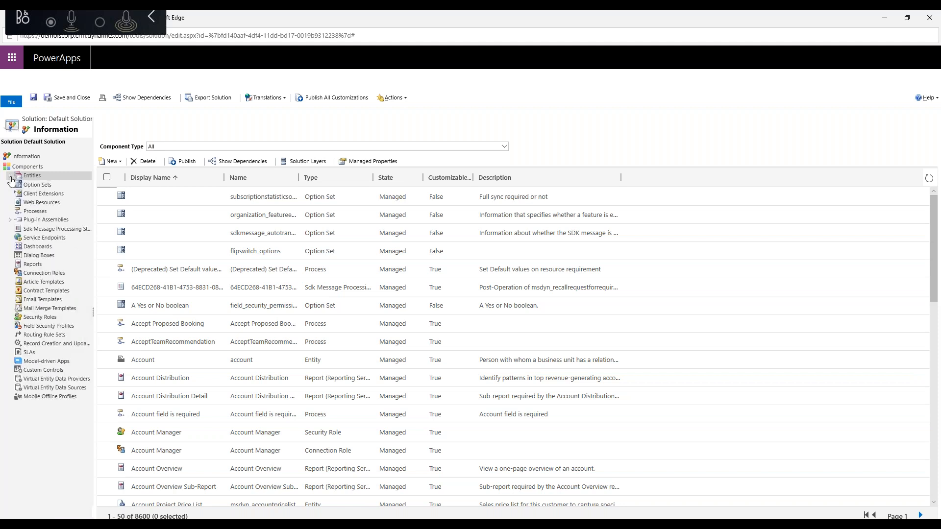
{"action": "left_click", "coordinate": [30, 212]}
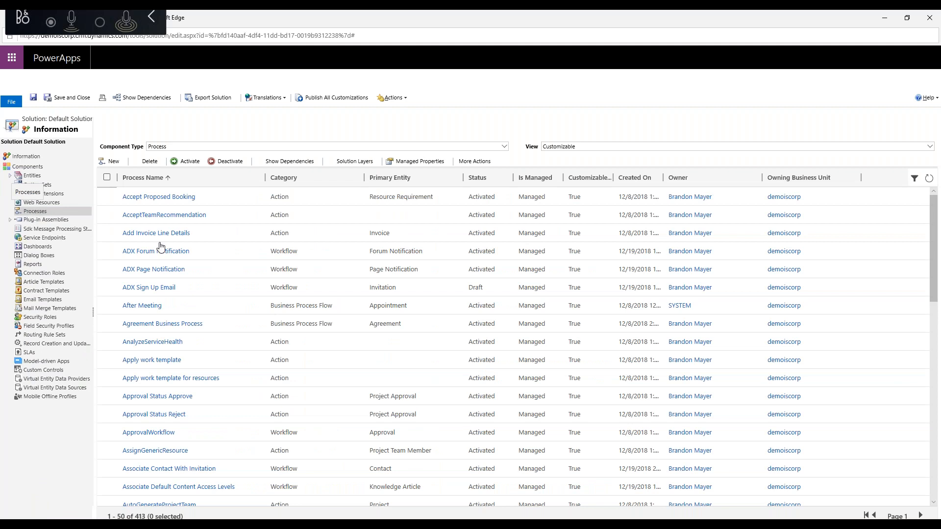
- Create a process named "Test Business Process Flow" with category Business Process Flow for the Opportunity entity, run as a classic business flow
{"action": "left_click", "coordinate": [111, 162]}
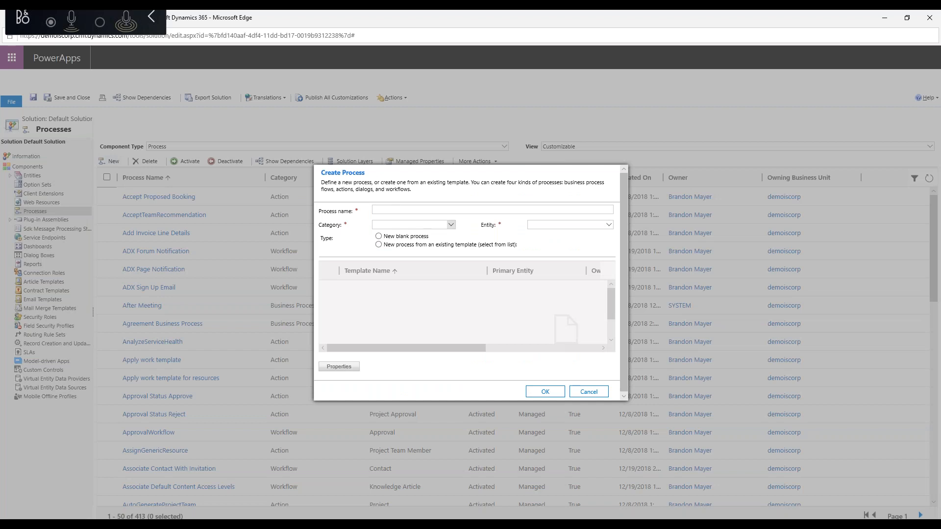
{"action": "type", "text": "Test Business Process Flow"}
{"action": "left_click", "coordinate": [428, 226]}
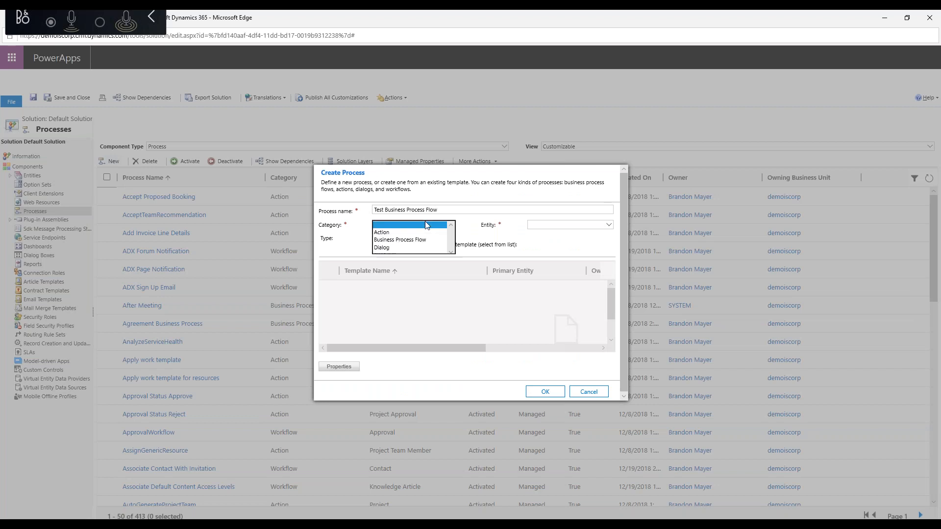
{"action": "left_click", "coordinate": [404, 241]}
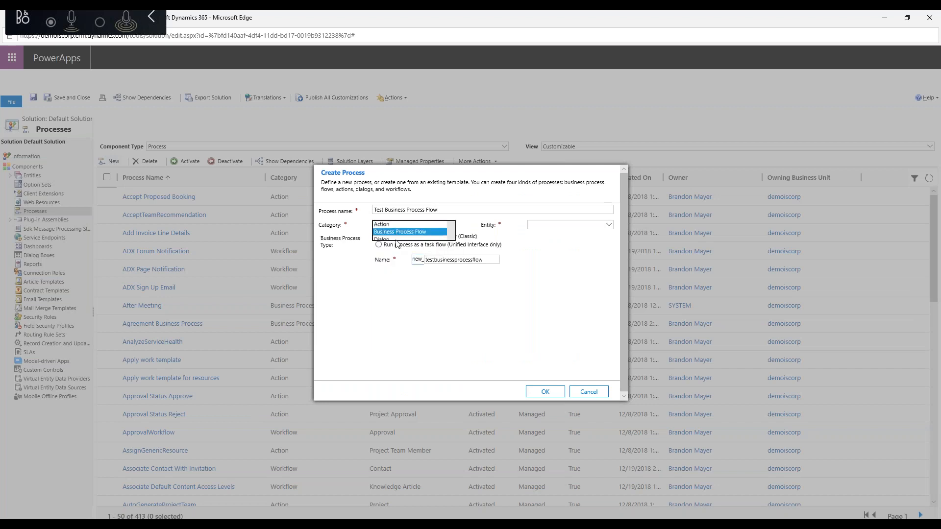
{"action": "left_click", "coordinate": [594, 227]}
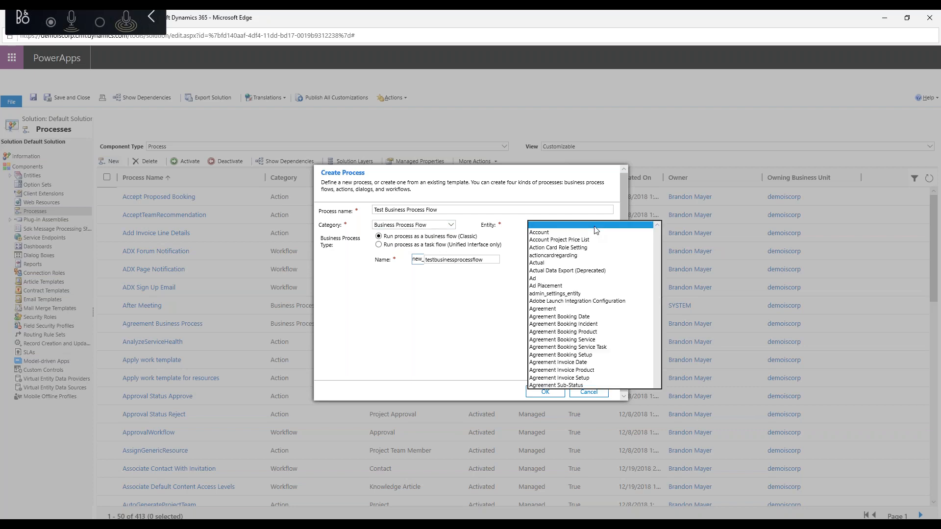
{"action": "key", "text": "o"}
{"action": "key", "text": "p"}
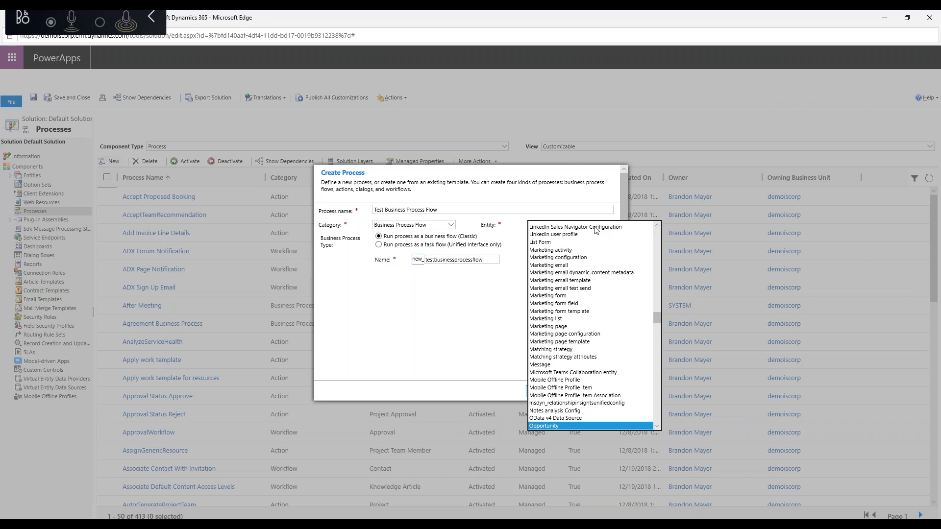
{"action": "left_click", "coordinate": [550, 426]}
{"action": "left_click", "coordinate": [544, 392]}
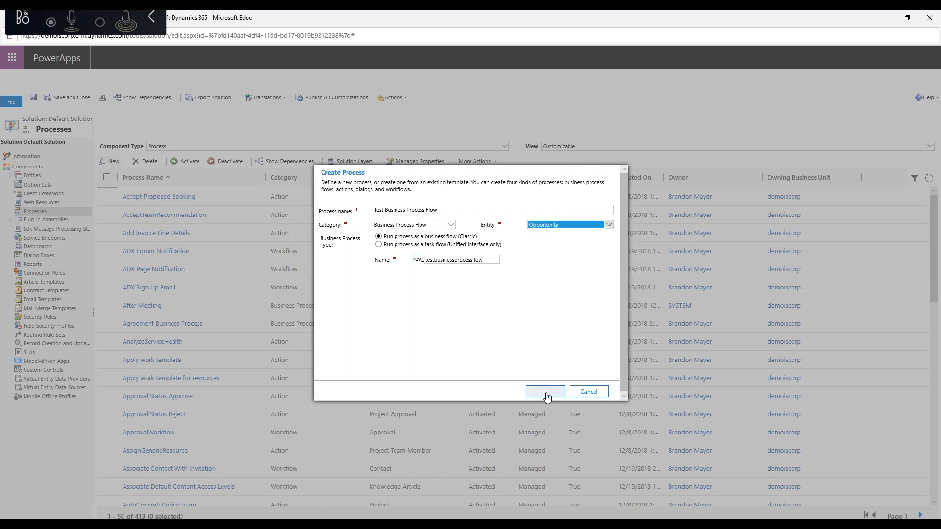
{"action": "left_click", "coordinate": [547, 398]}
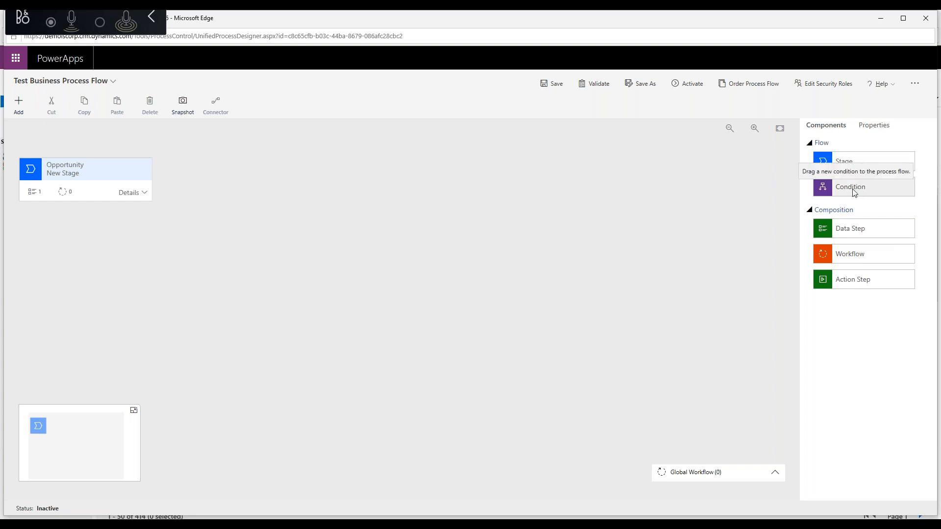
- Rename the Opportunity stage to "Qualify", set its category to Qualify and apply the changes
{"action": "left_click", "coordinate": [122, 164]}
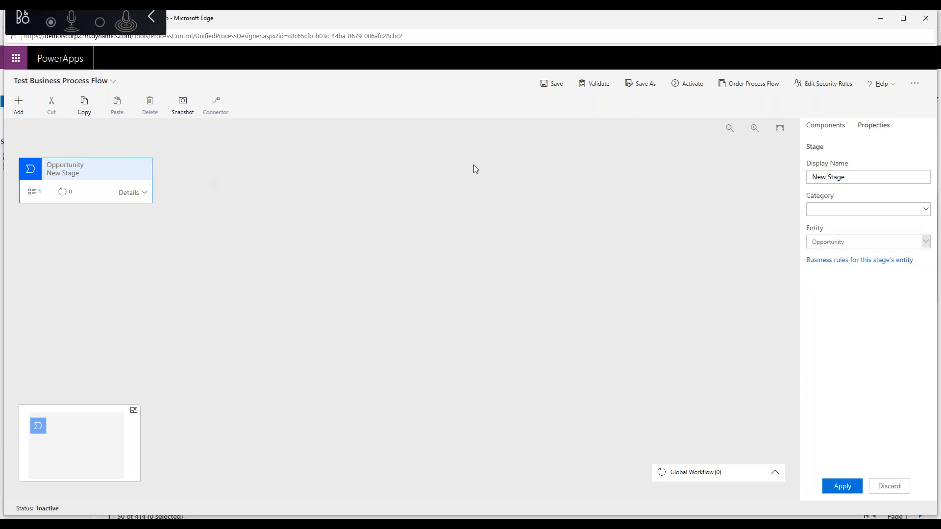
{"action": "left_click", "coordinate": [862, 176]}
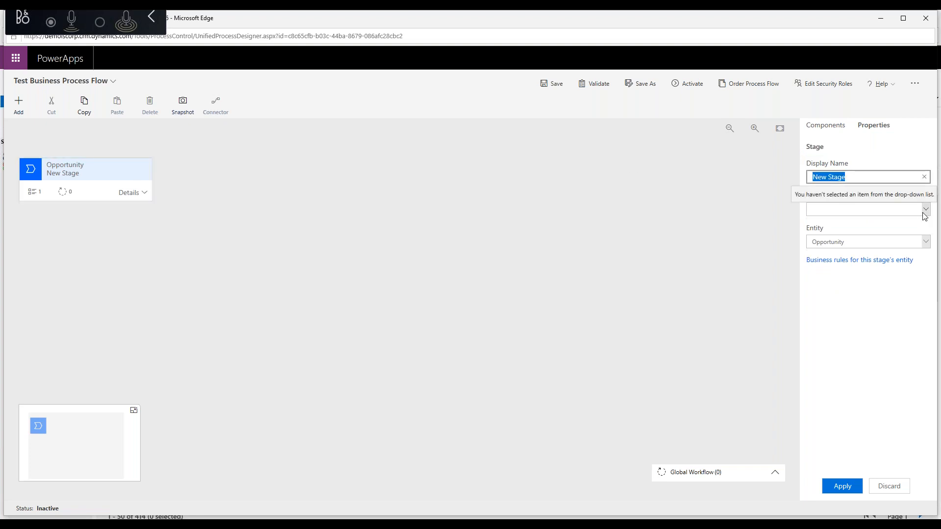
{"action": "type", "text": "Qualify"}
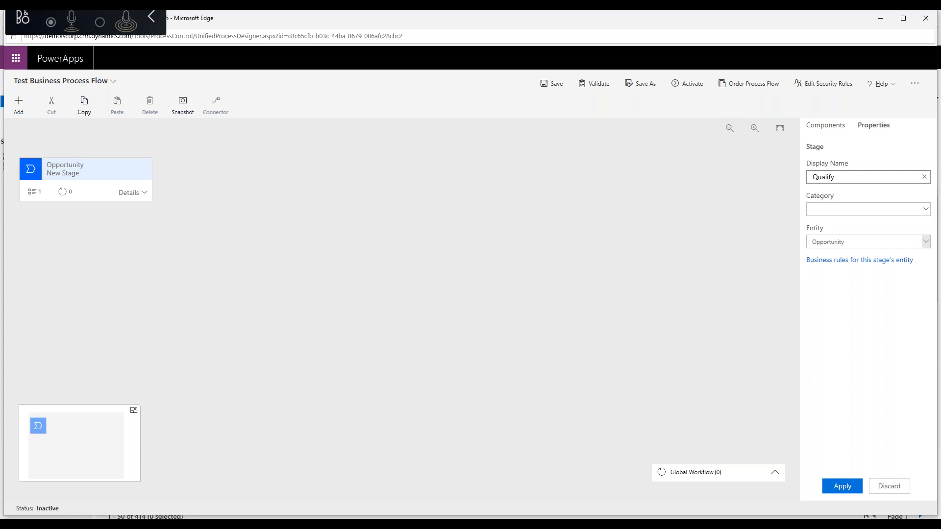
{"action": "left_click", "coordinate": [926, 212]}
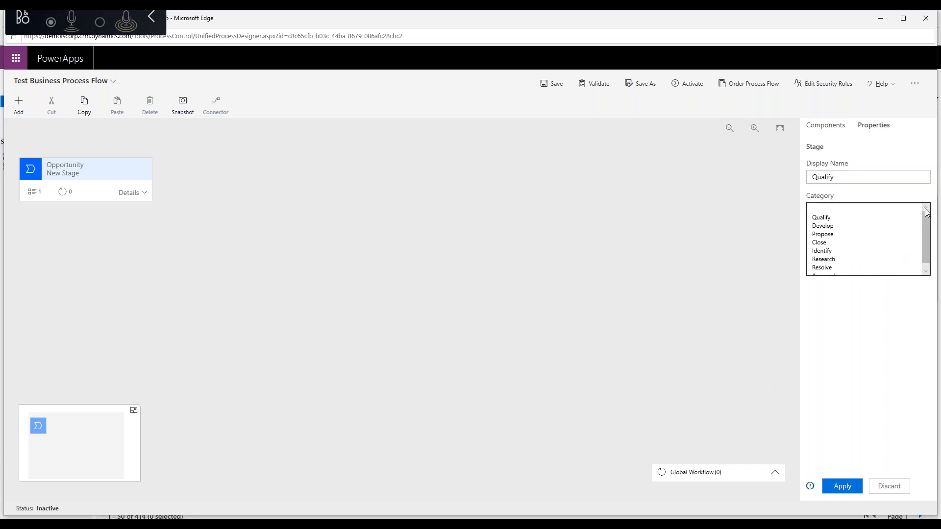
{"action": "left_click_drag", "start_coordinate": [927, 225], "coordinate": [927, 232]}
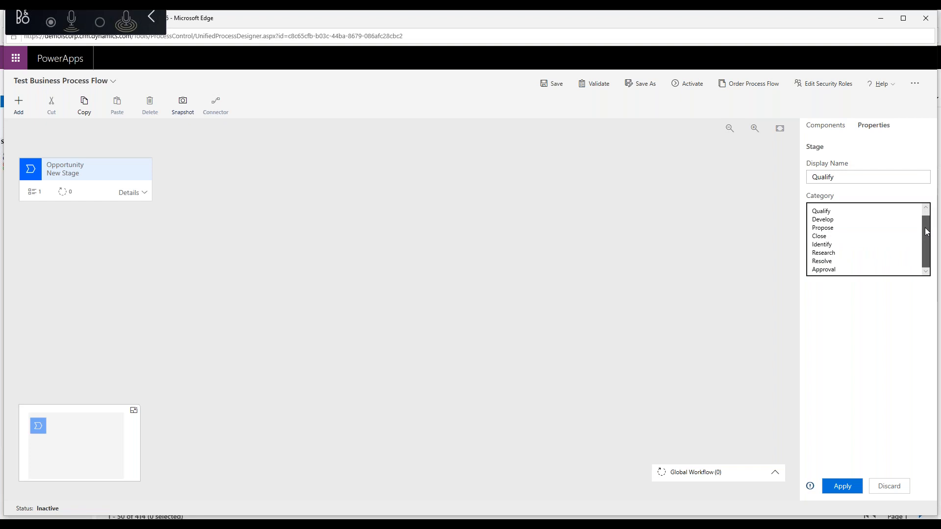
{"action": "left_click", "coordinate": [825, 213]}
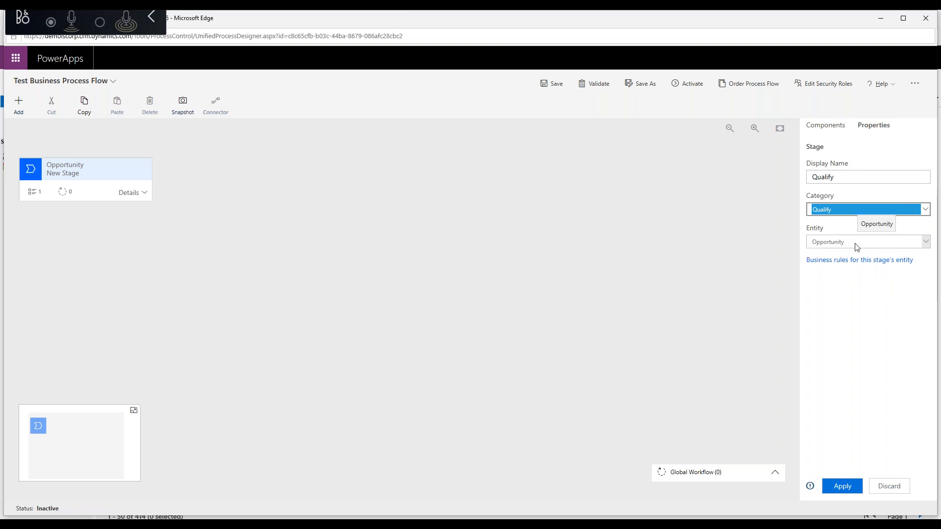
{"action": "left_click", "coordinate": [842, 489]}
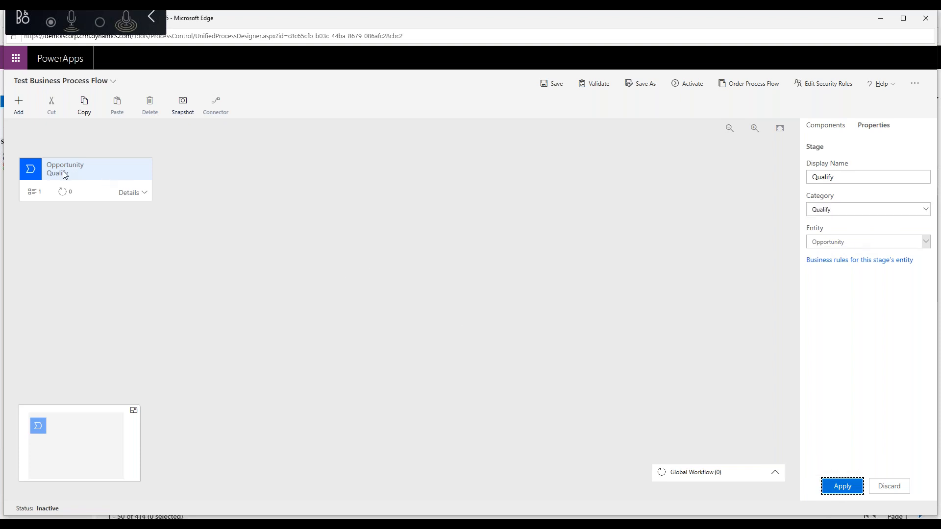
- Expand the Qualify stage's details and bind its first data step to the Confirm Interest field as required, applying the change
{"action": "left_click", "coordinate": [144, 193]}
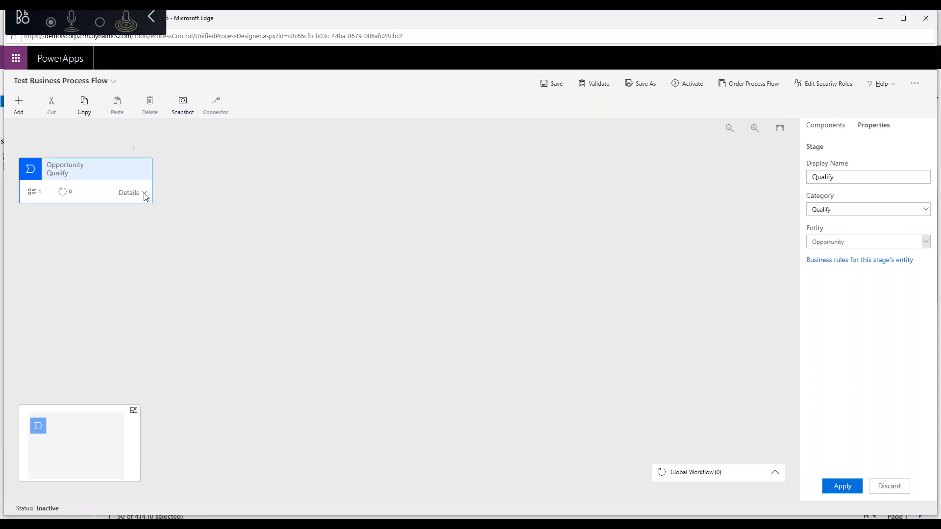
{"action": "left_click", "coordinate": [822, 128]}
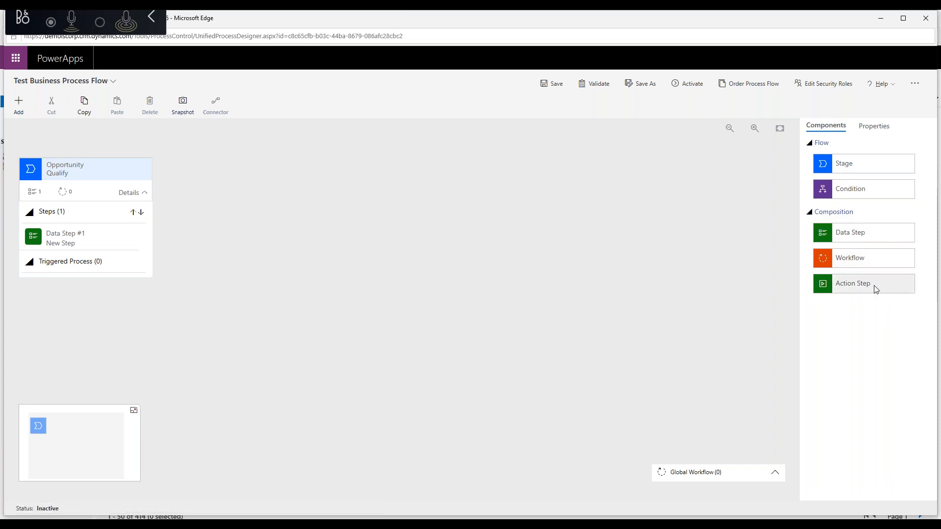
{"action": "left_click", "coordinate": [65, 240]}
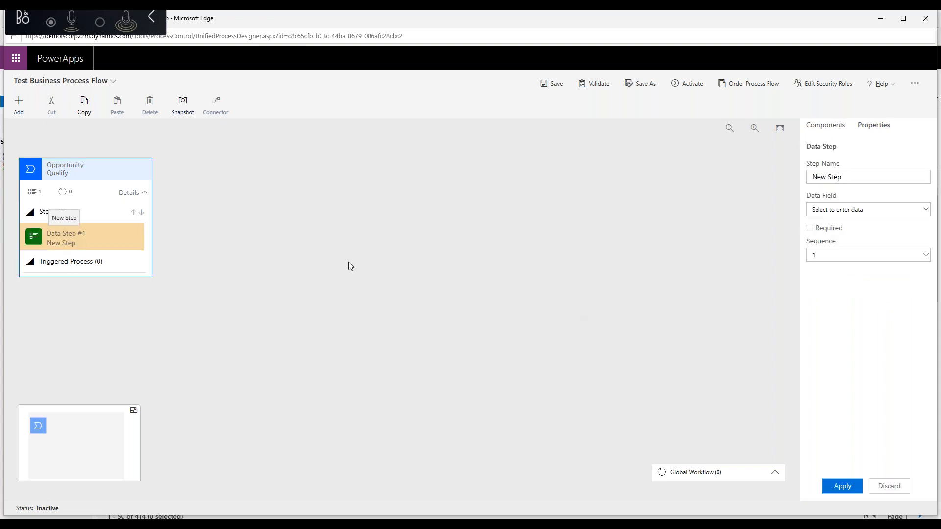
{"action": "left_click", "coordinate": [864, 211]}
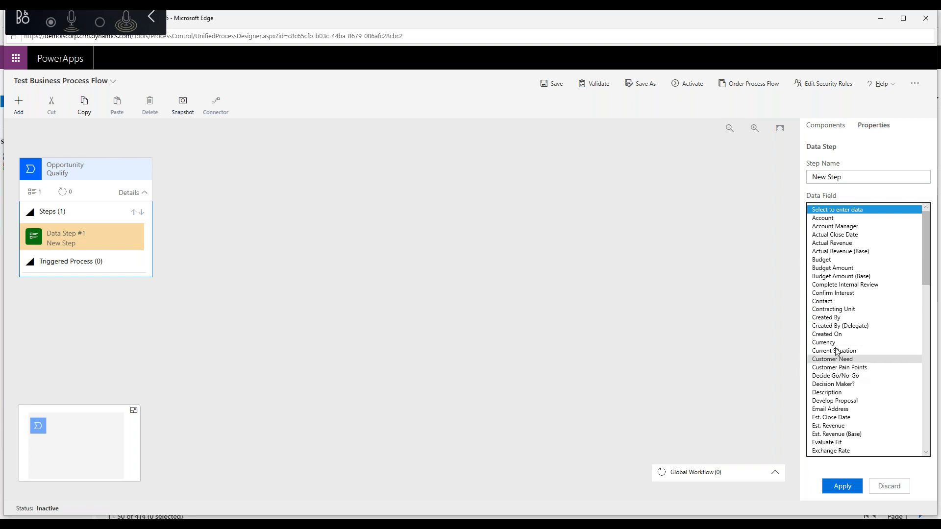
{"action": "left_click", "coordinate": [833, 292]}
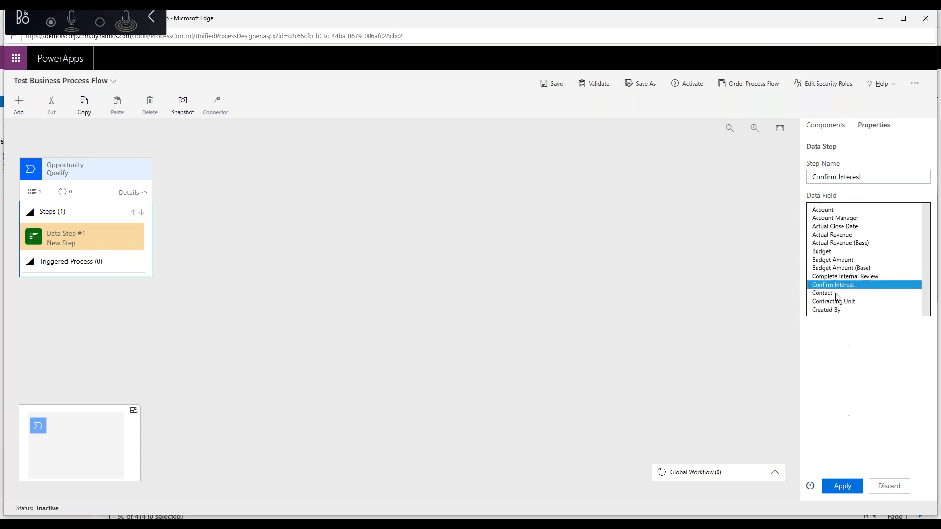
{"action": "left_click", "coordinate": [810, 229]}
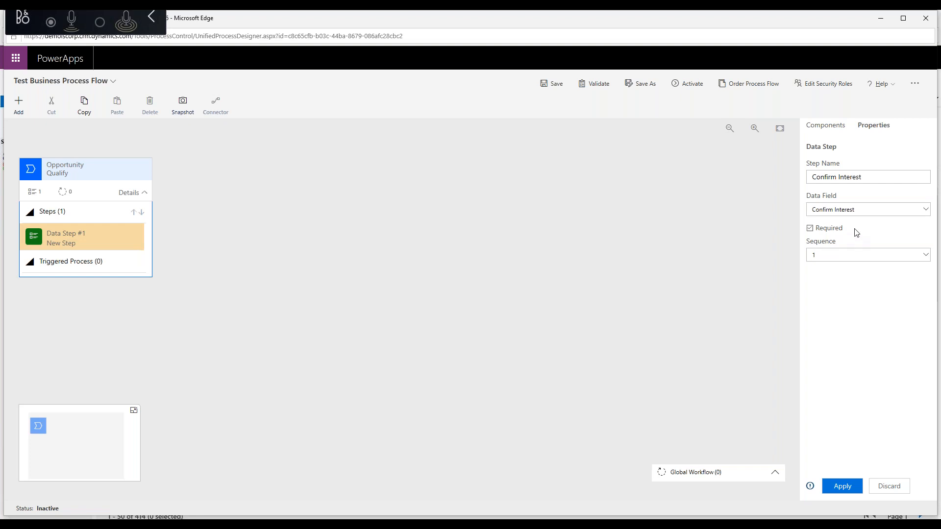
{"action": "left_click", "coordinate": [835, 490]}
- Add a second data step to the Qualify stage, bind it to the Budget Amount field as required and apply the change
{"action": "left_click", "coordinate": [828, 127]}
{"action": "left_click_drag", "start_coordinate": [853, 238], "coordinate": [90, 266]}
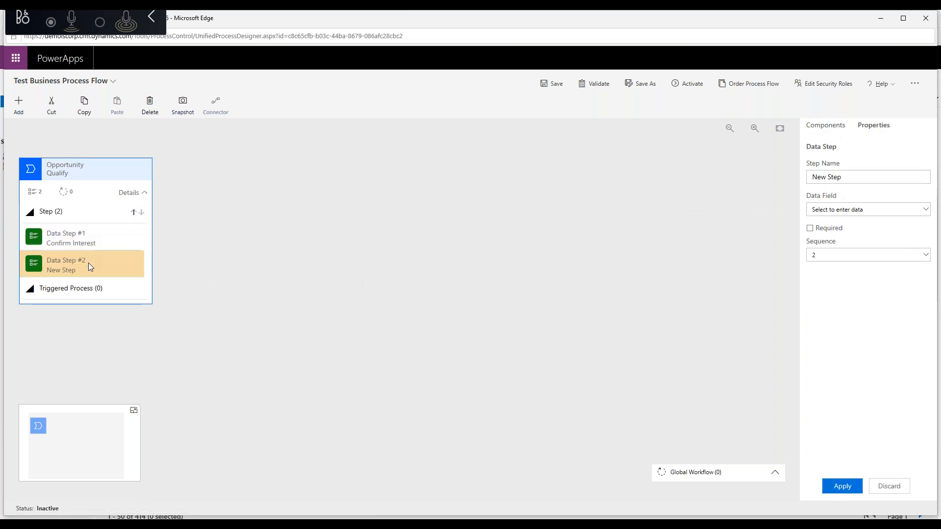
{"action": "left_click", "coordinate": [865, 216]}
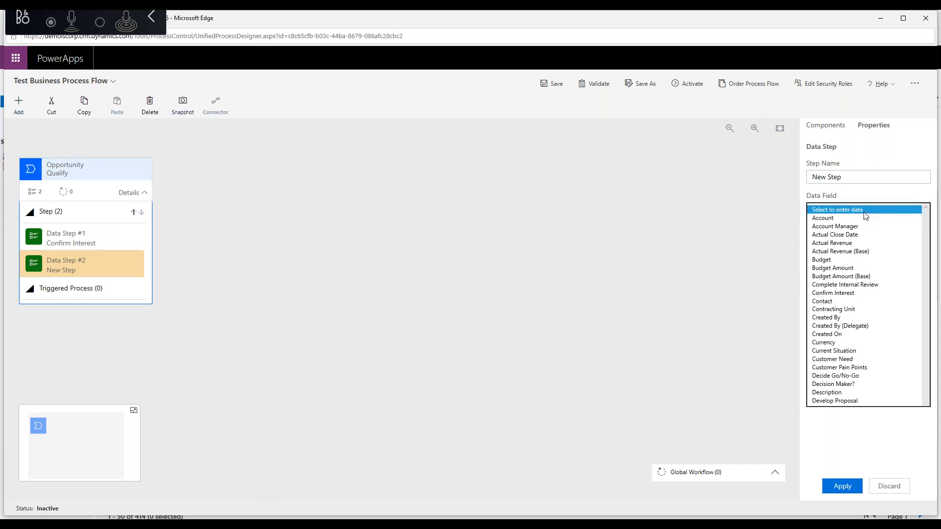
{"action": "left_click", "coordinate": [833, 267]}
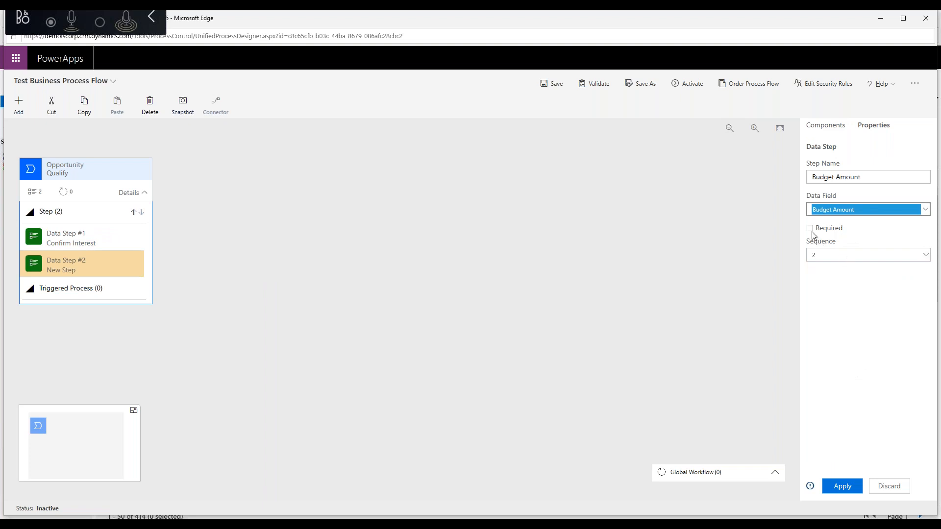
{"action": "left_click", "coordinate": [810, 229]}
{"action": "left_click", "coordinate": [839, 487]}
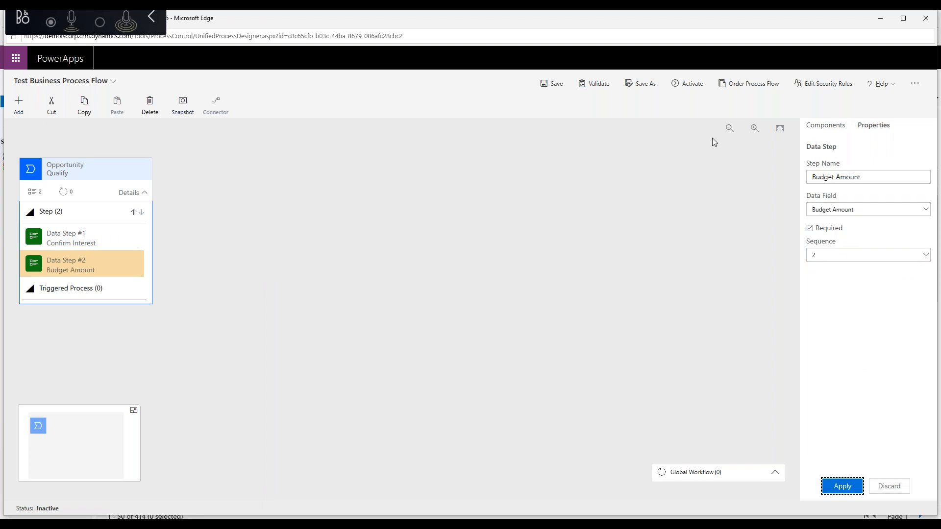
- Add a third data step to the Qualify stage, bind it to the Probability field as required and apply the change
{"action": "left_click", "coordinate": [827, 132]}
{"action": "left_click_drag", "start_coordinate": [844, 239], "coordinate": [104, 281]}
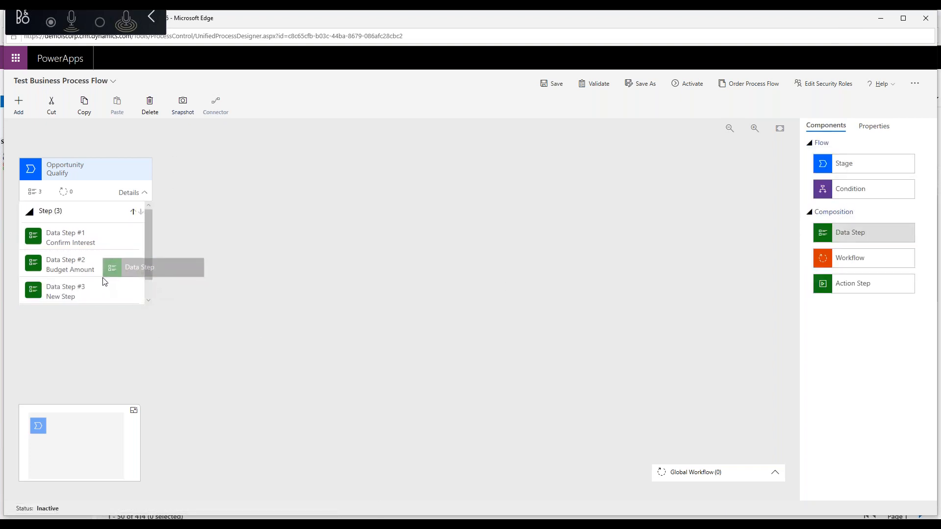
{"action": "left_click", "coordinate": [845, 209]}
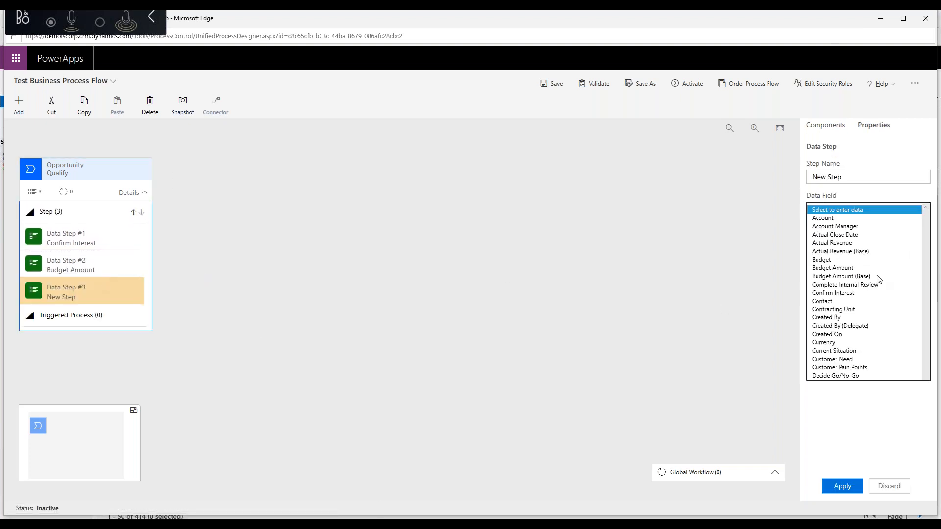
{"action": "scroll", "coordinate": [880, 262], "scroll_direction": "down", "scroll_amount": 10}
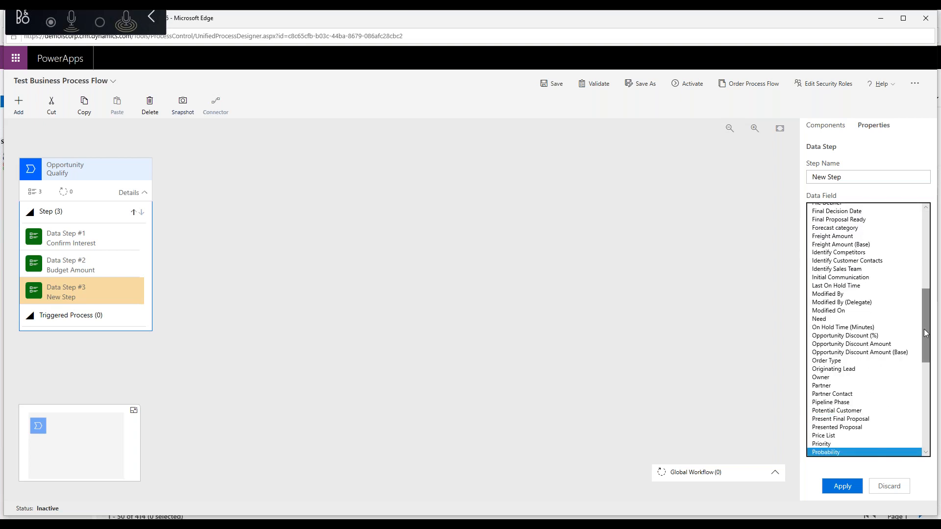
{"action": "left_click", "coordinate": [855, 452]}
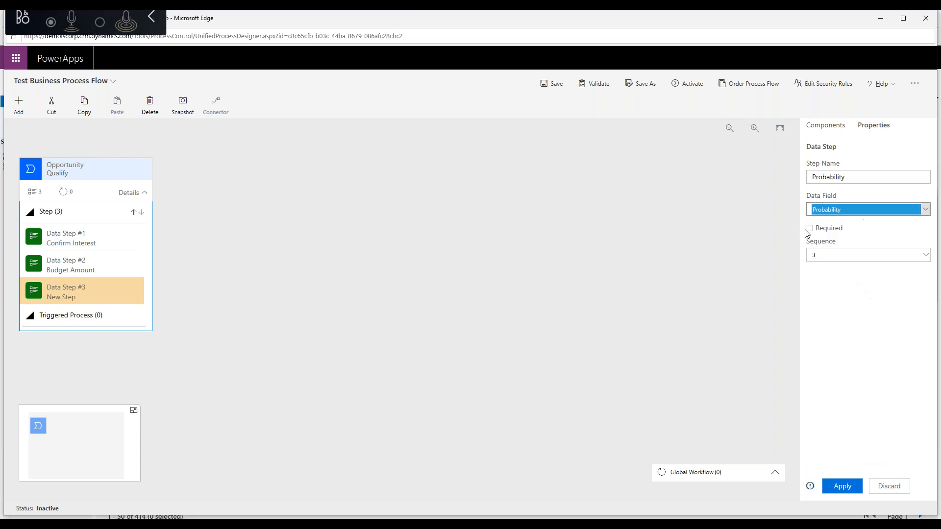
{"action": "left_click", "coordinate": [810, 228]}
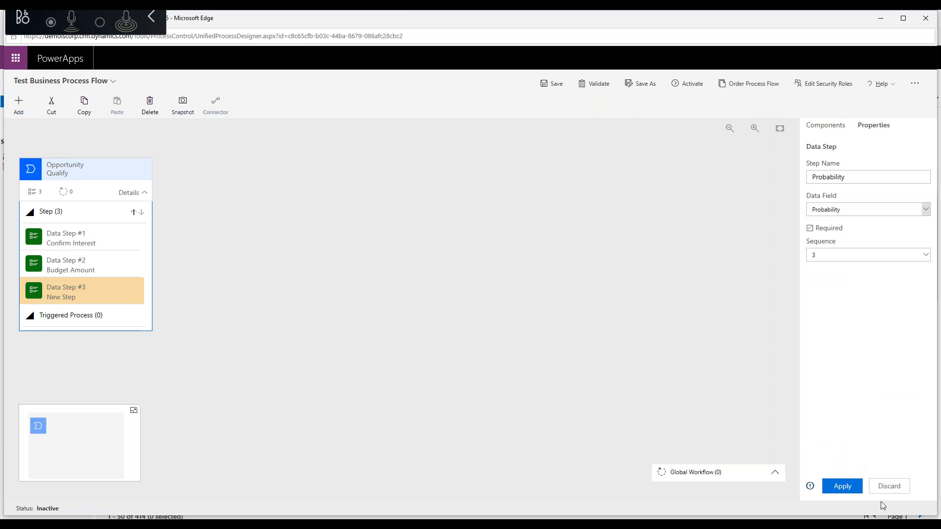
{"action": "left_click", "coordinate": [842, 486]}
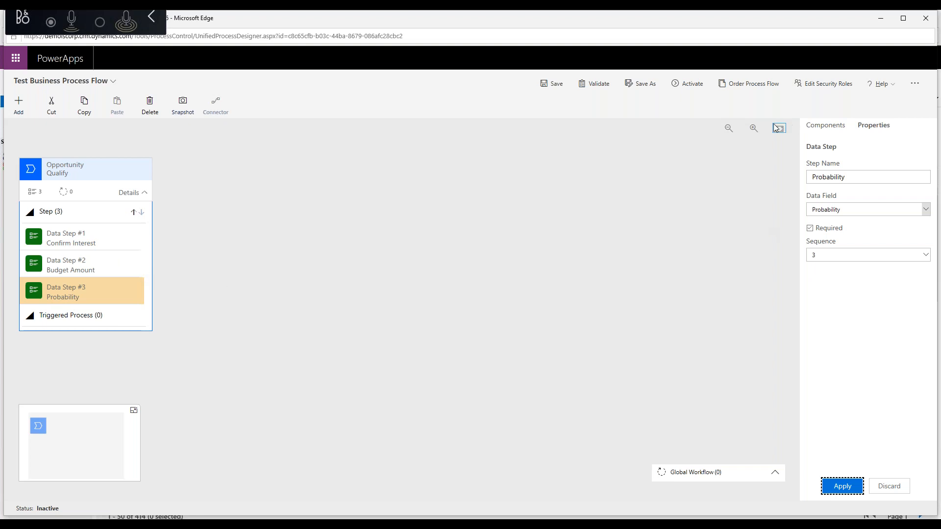
- Add a workflow to the Qualify stage, triggered on Stage Entry and running Demo Workflow 1, and apply it
{"action": "left_click", "coordinate": [825, 125]}
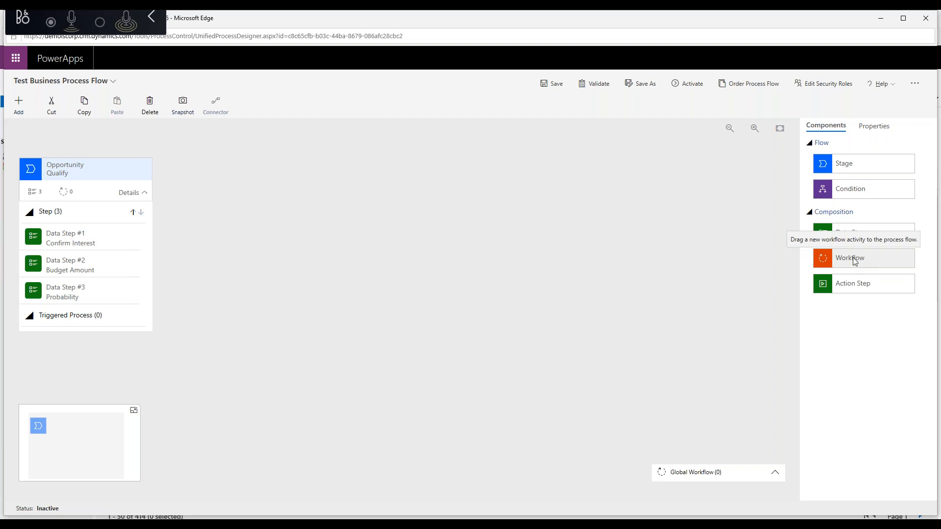
{"action": "left_click_drag", "start_coordinate": [858, 258], "coordinate": [59, 325]}
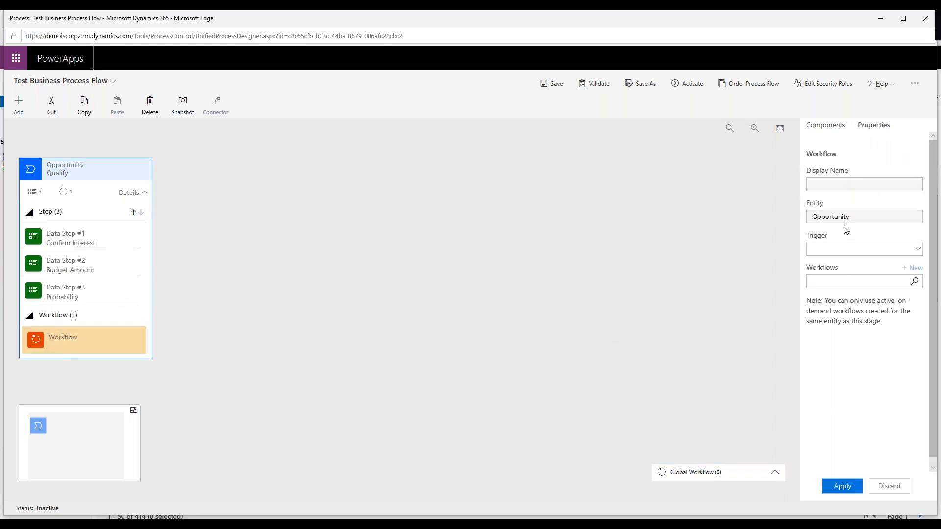
{"action": "left_click", "coordinate": [916, 250]}
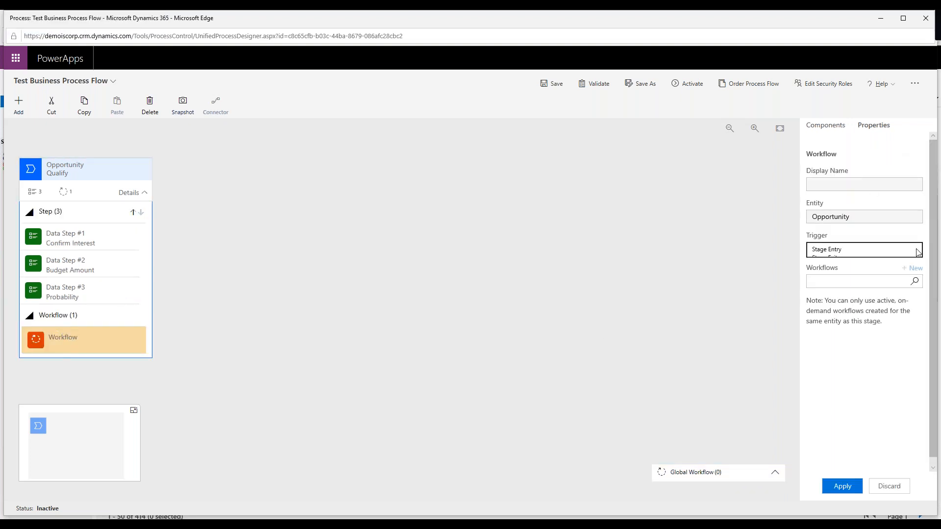
{"action": "left_click", "coordinate": [839, 250]}
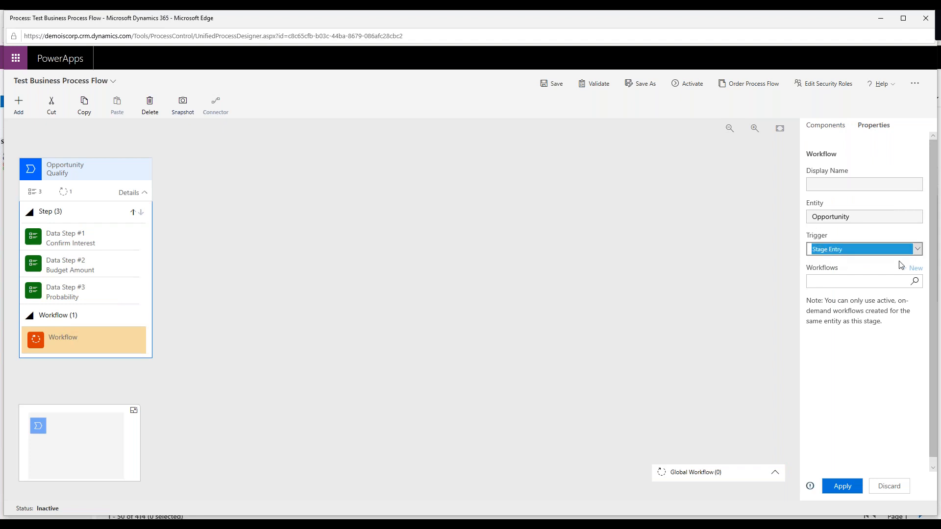
{"action": "left_click", "coordinate": [915, 283]}
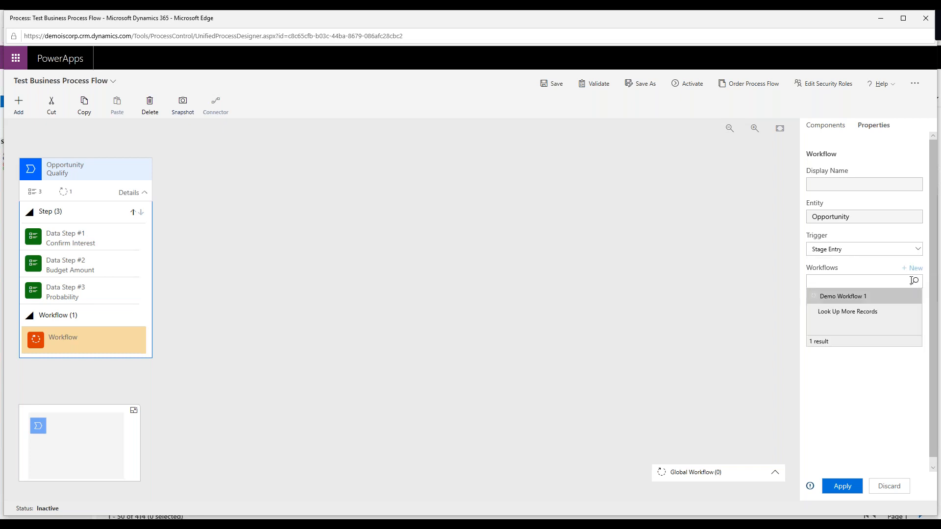
{"action": "left_click", "coordinate": [846, 298]}
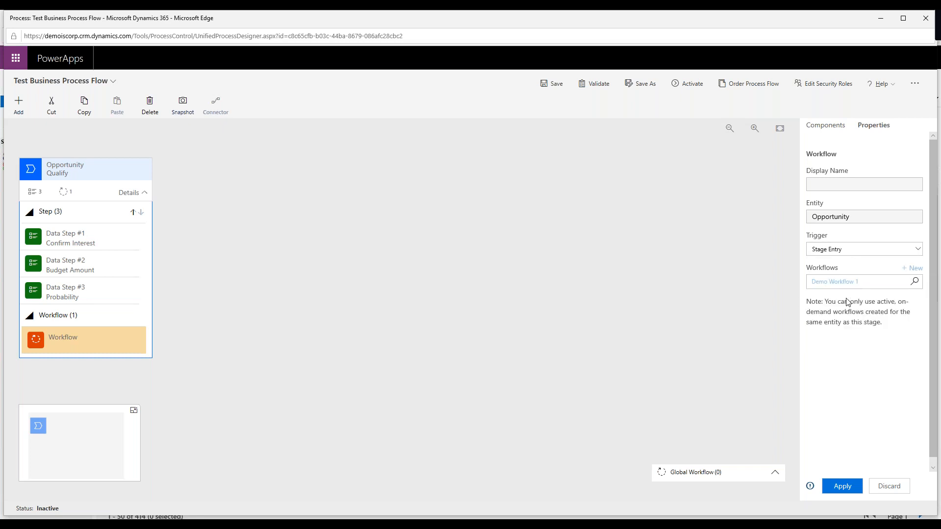
{"action": "left_click", "coordinate": [842, 486]}
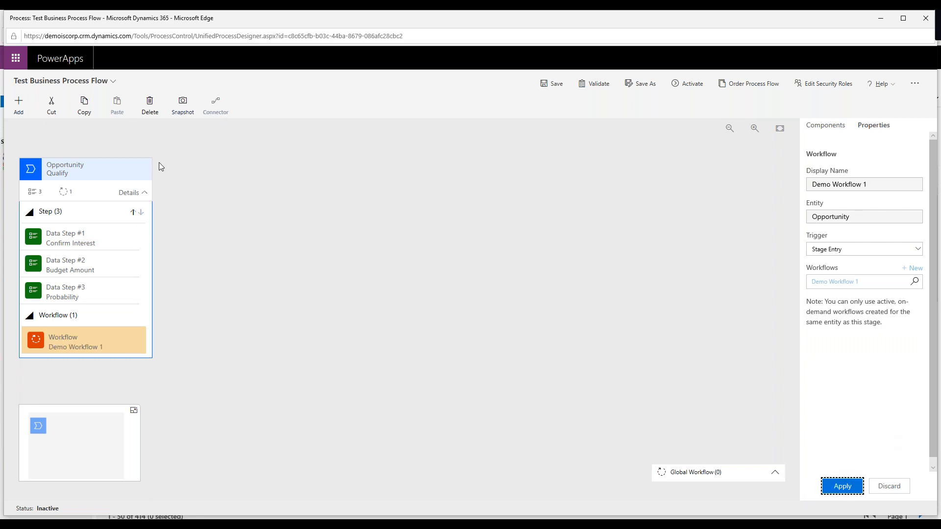
- Add a condition after the Qualify stage with a rule comparing the Owner field with a value
{"action": "left_click", "coordinate": [829, 129]}
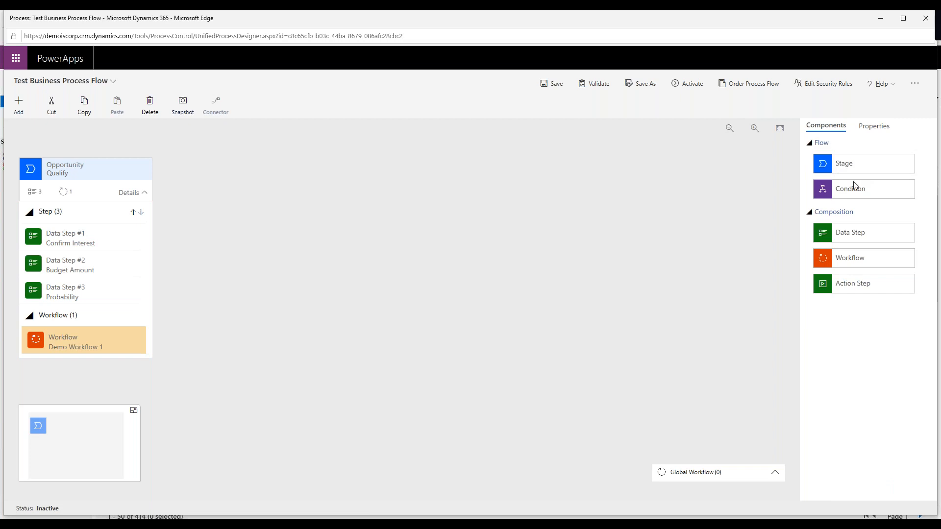
{"action": "left_click_drag", "start_coordinate": [857, 184], "coordinate": [167, 187]}
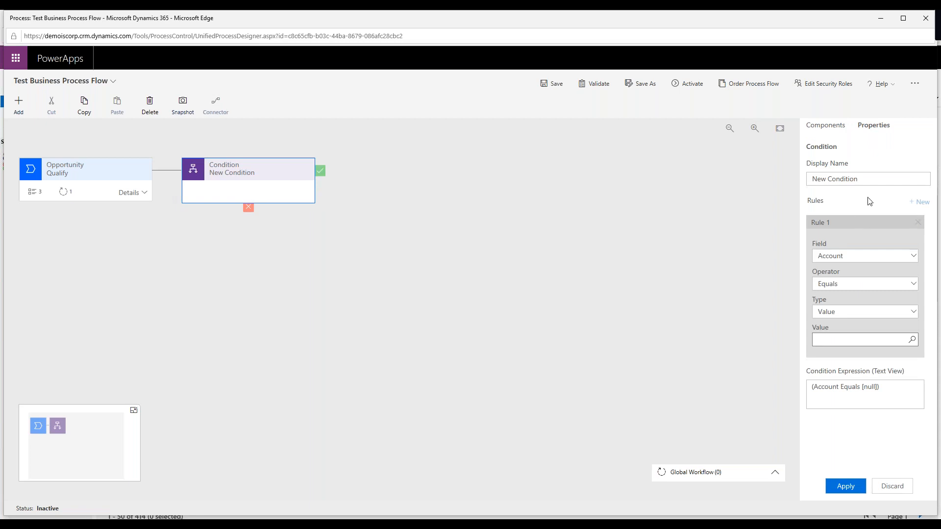
{"action": "left_click", "coordinate": [868, 256]}
{"action": "scroll", "coordinate": [841, 428], "scroll_direction": "down", "scroll_amount": 6}
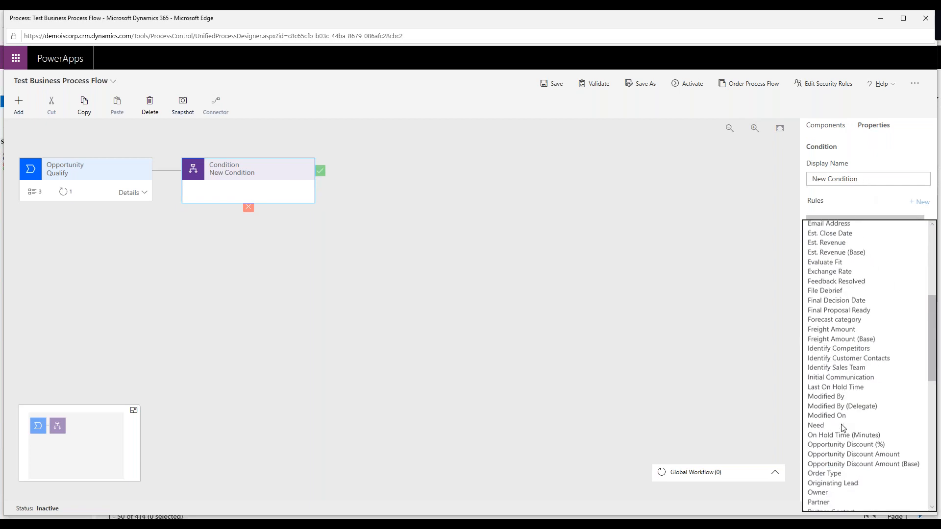
{"action": "left_click", "coordinate": [839, 426]}
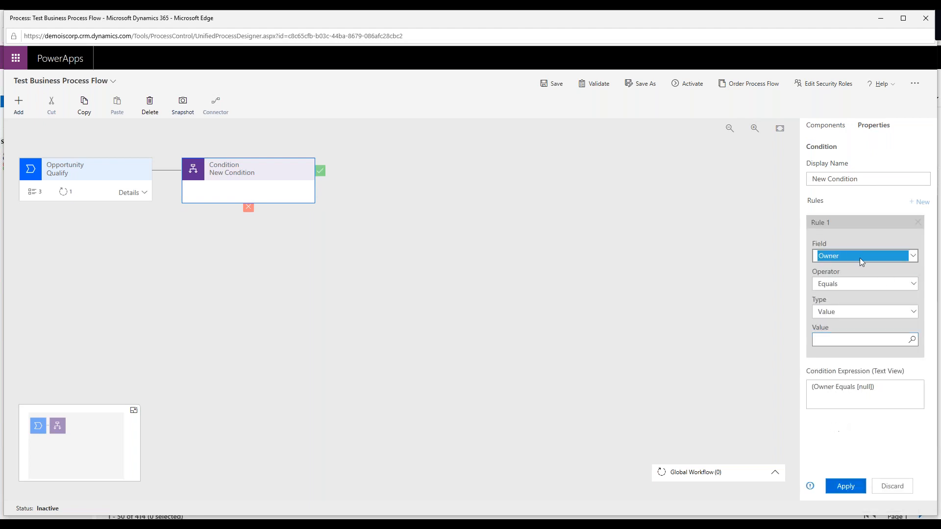
{"action": "left_click", "coordinate": [913, 315]}
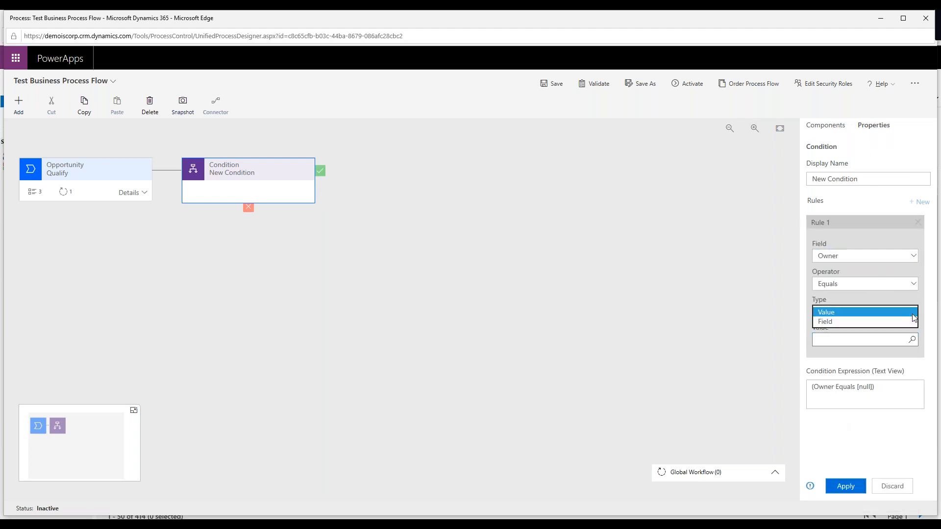
{"action": "left_click", "coordinate": [912, 313]}
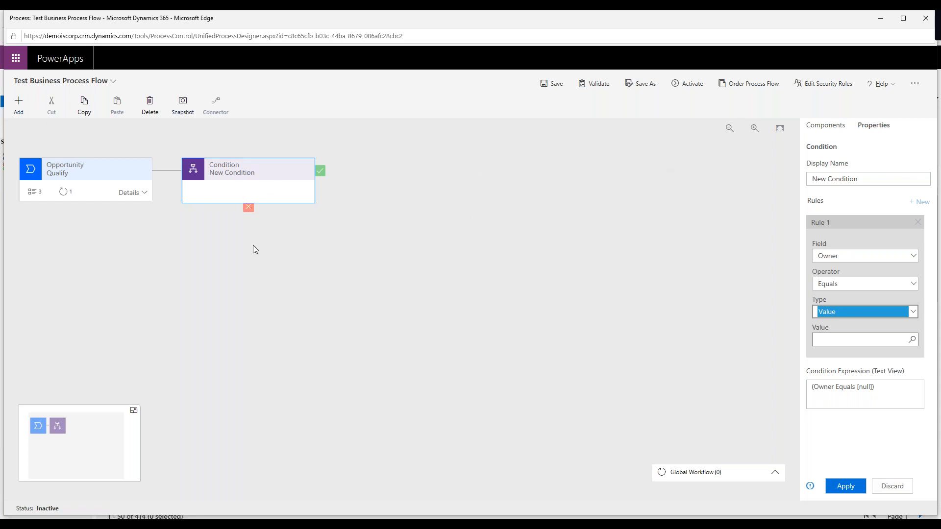
- Add one new stage to the condition's true branch and another to its false branch
{"action": "left_click", "coordinate": [827, 126]}
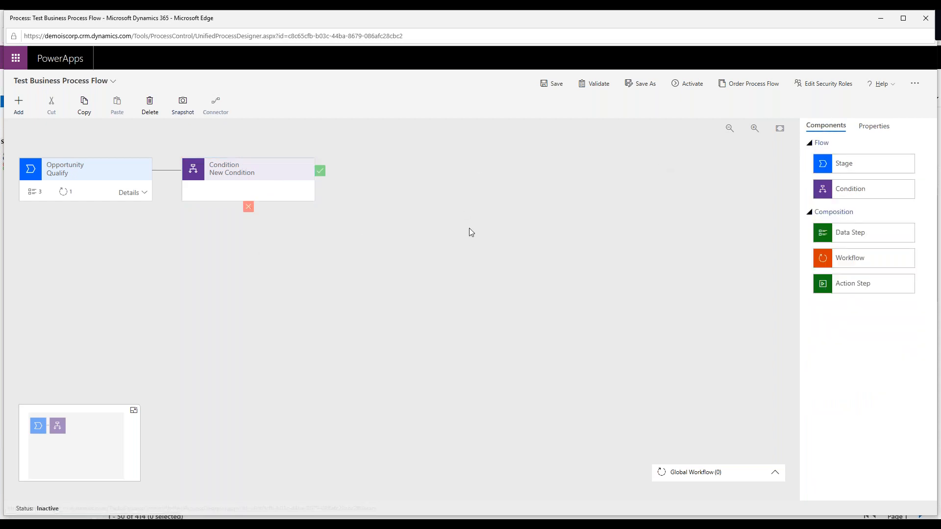
{"action": "left_click_drag", "start_coordinate": [855, 168], "coordinate": [334, 184]}
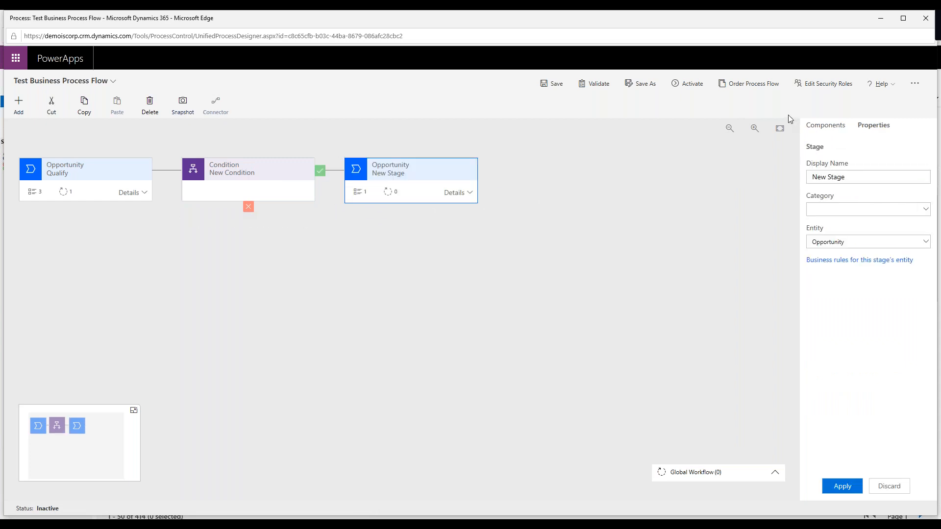
{"action": "left_click", "coordinate": [825, 130]}
{"action": "left_click_drag", "start_coordinate": [847, 163], "coordinate": [233, 222]}
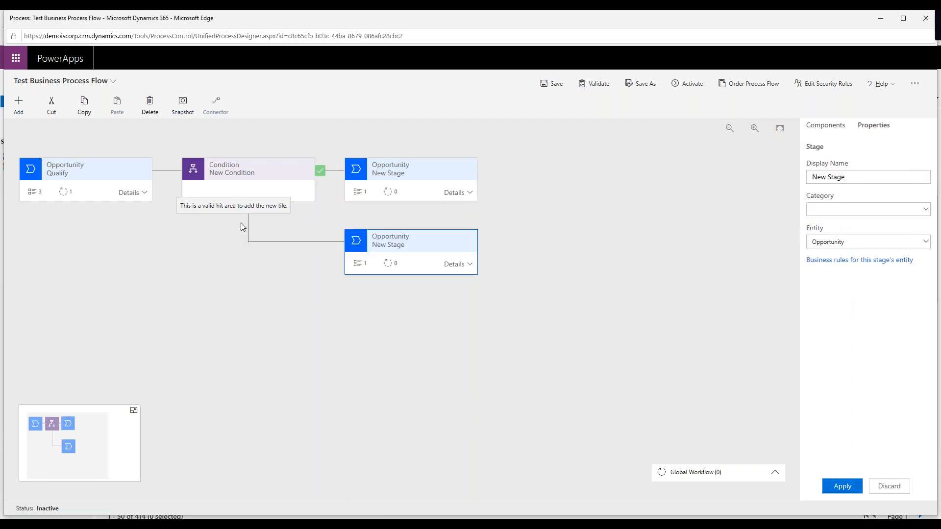
- Delete both branch stages and the condition, leaving only the Qualify stage in the flow
{"action": "left_click", "coordinate": [150, 104]}
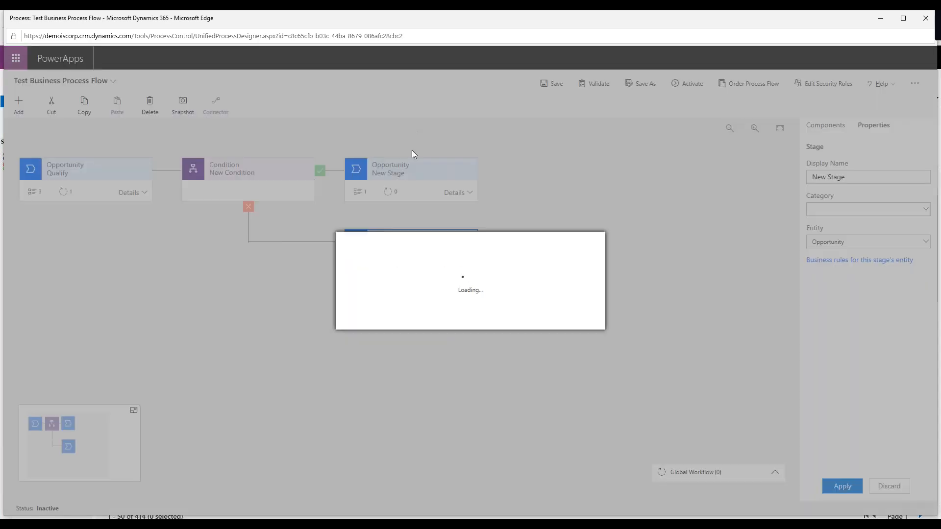
{"action": "left_click", "coordinate": [519, 316]}
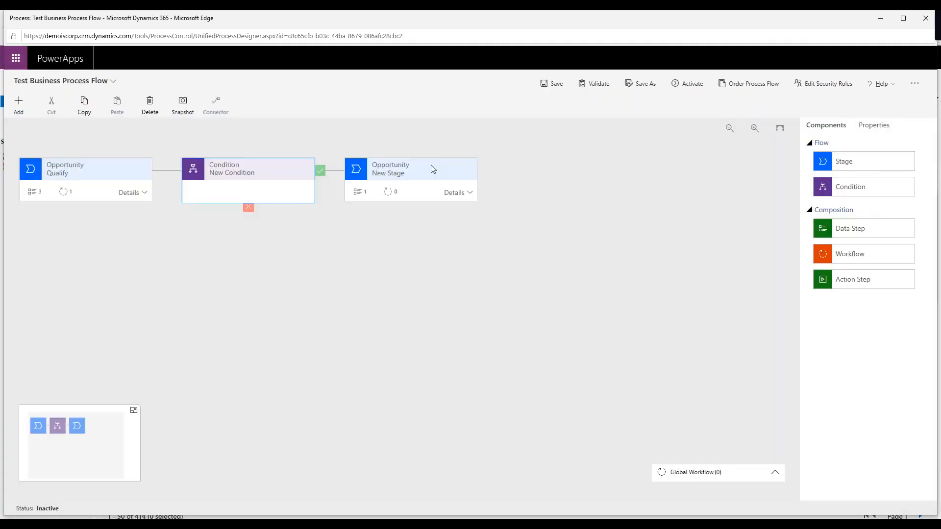
{"action": "left_click", "coordinate": [432, 167]}
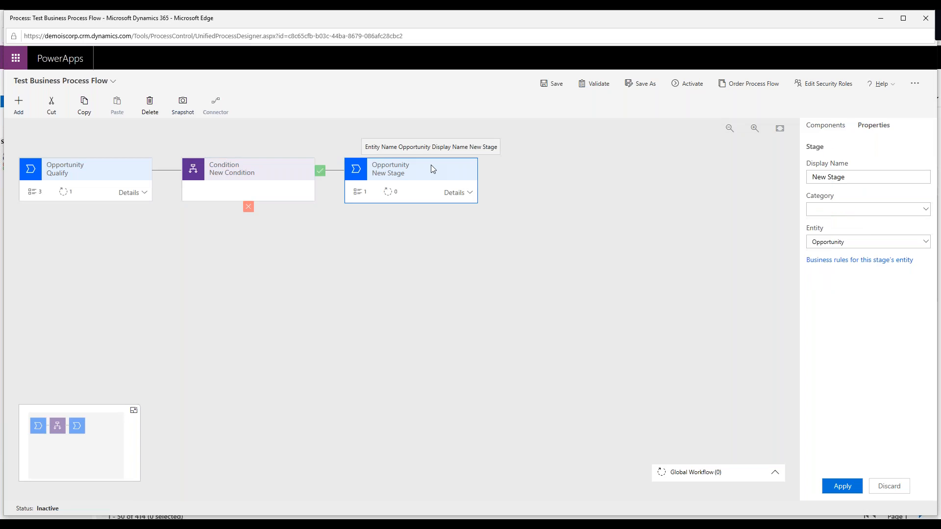
{"action": "left_click", "coordinate": [151, 104]}
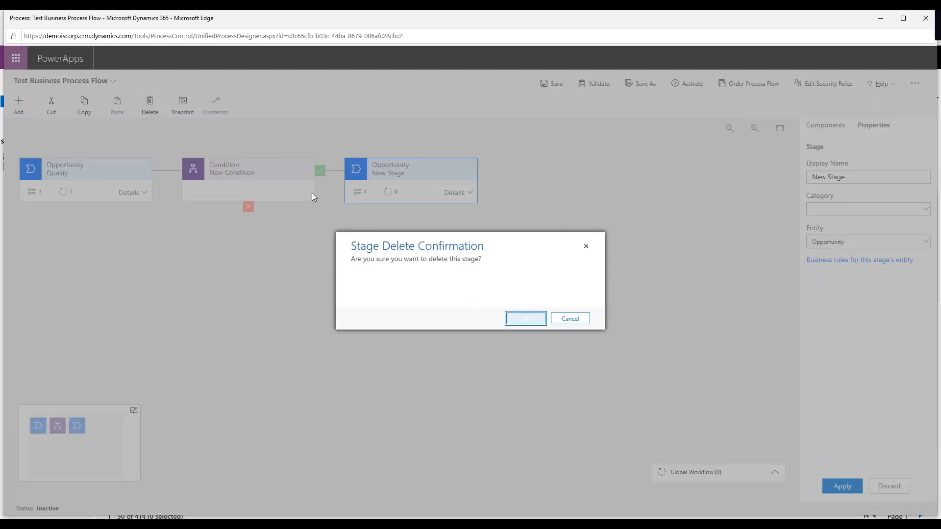
{"action": "key", "text": "Return"}
{"action": "left_click", "coordinate": [273, 169]}
{"action": "left_click", "coordinate": [150, 105]}
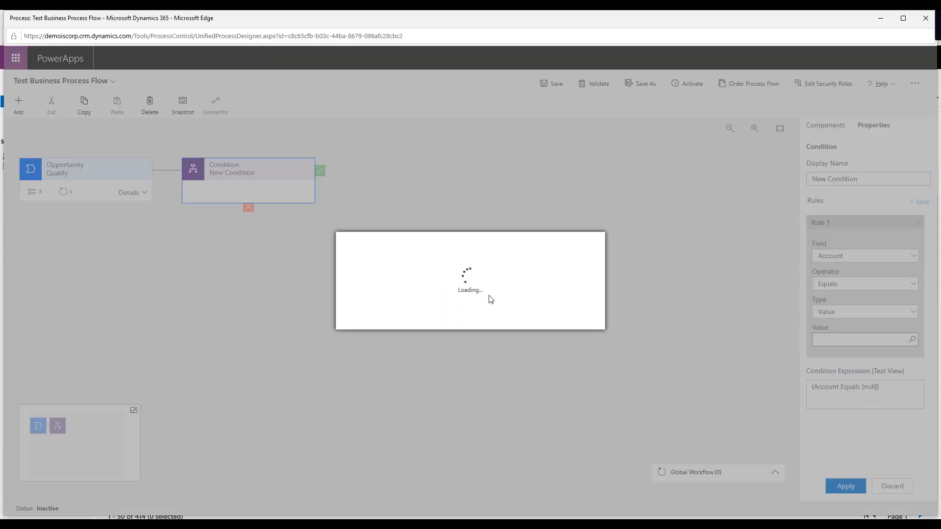
{"action": "left_click", "coordinate": [526, 319]}
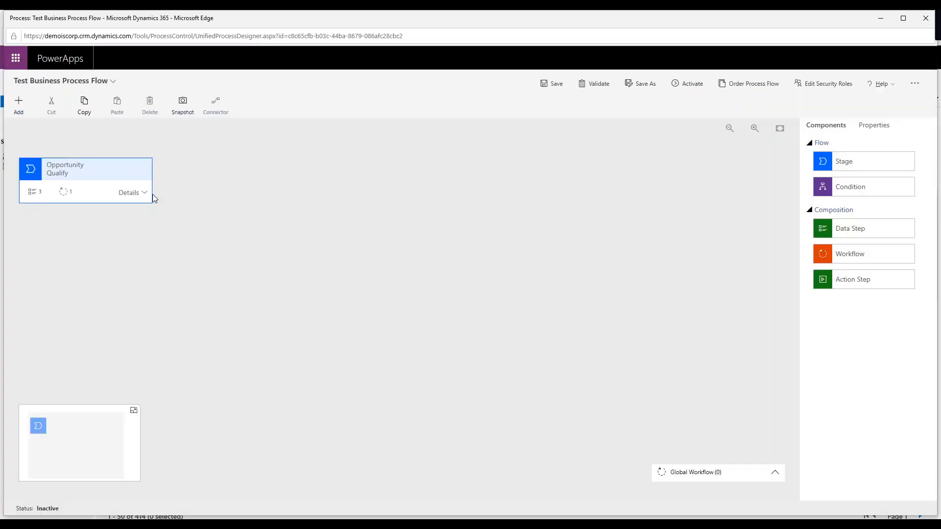
- Add a stage after Qualify named Pricing, with category Develop and entity Opportunity, and apply it
{"action": "mouse_move", "coordinate": [854, 164]}
{"action": "left_mouse_down"}
{"action": "mouse_move", "coordinate": [213, 175]}
{"action": "mouse_move", "coordinate": [167, 191]}
{"action": "mouse_move", "coordinate": [844, 177]}
{"action": "mouse_move", "coordinate": [777, 192]}
{"action": "left_mouse_up"}
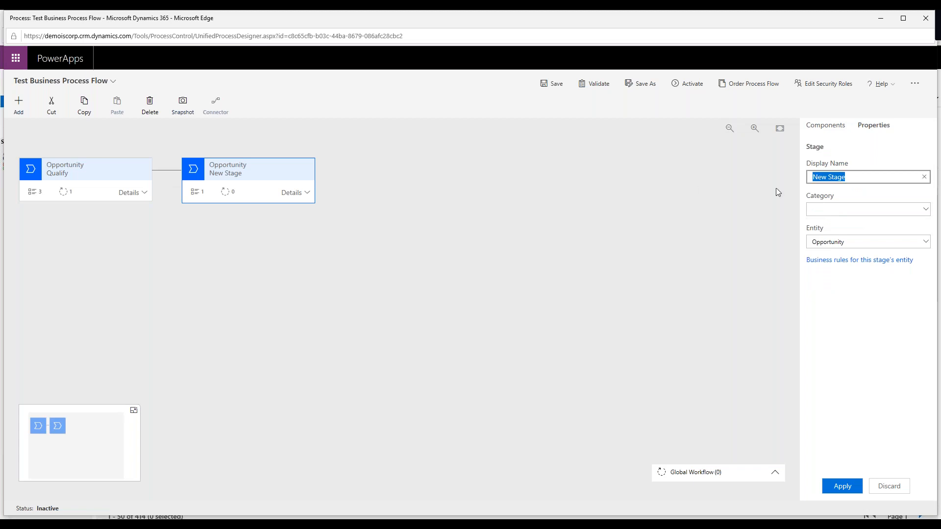
{"action": "type", "text": "Pricing"}
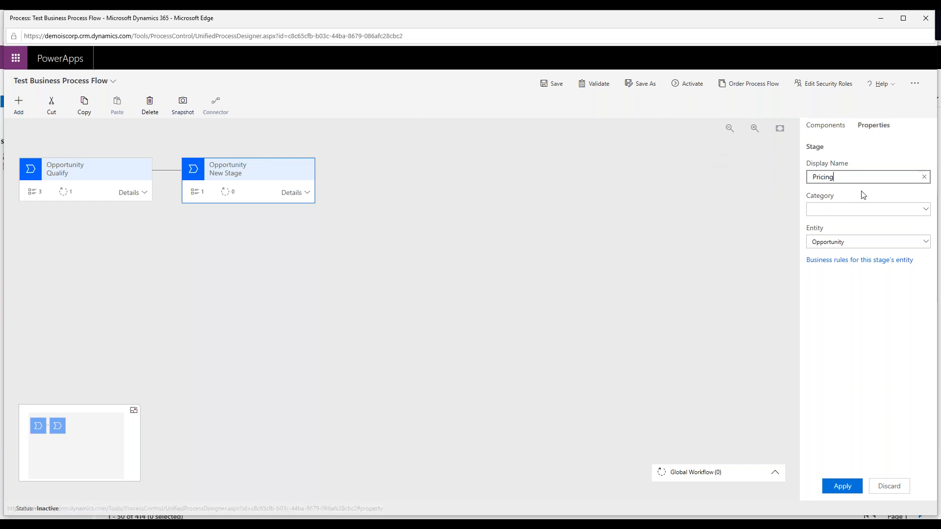
{"action": "left_click", "coordinate": [868, 209]}
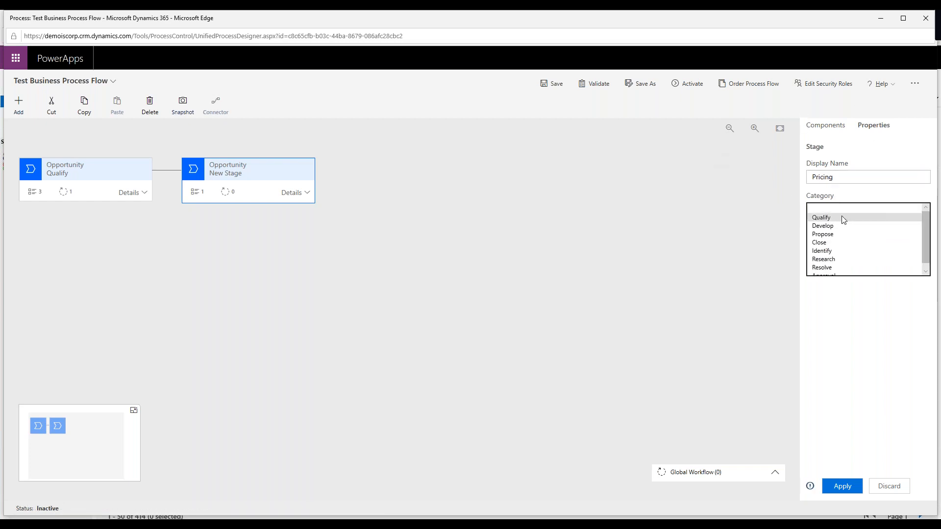
{"action": "scroll", "coordinate": [844, 269], "scroll_direction": "down", "scroll_amount": 1}
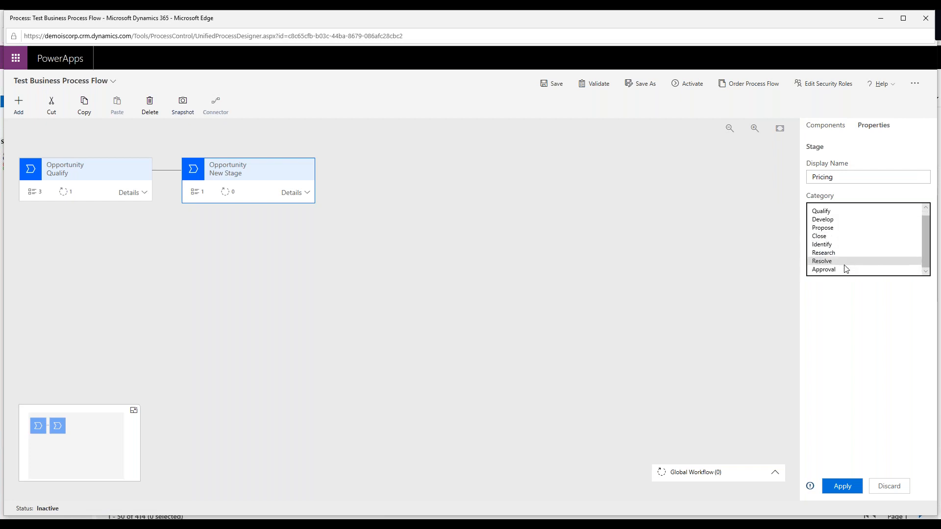
{"action": "left_click", "coordinate": [837, 219]}
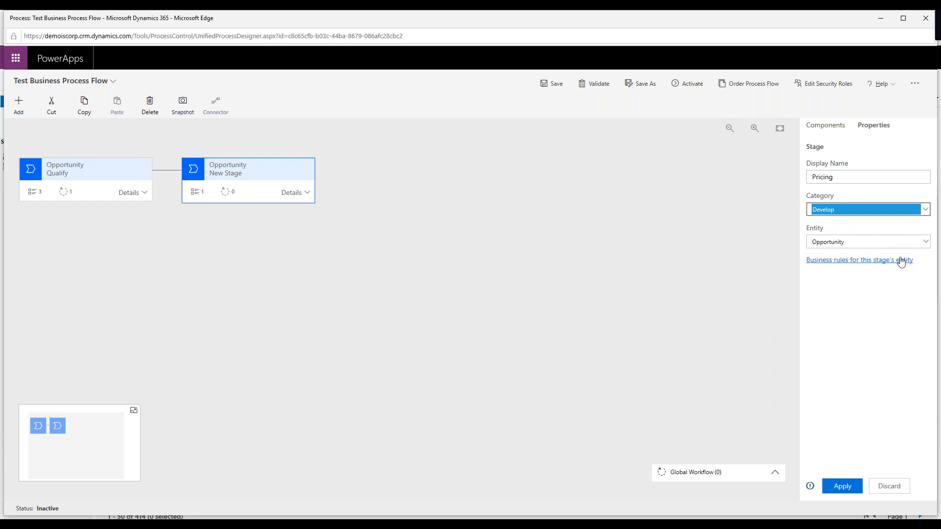
{"action": "left_click", "coordinate": [925, 243]}
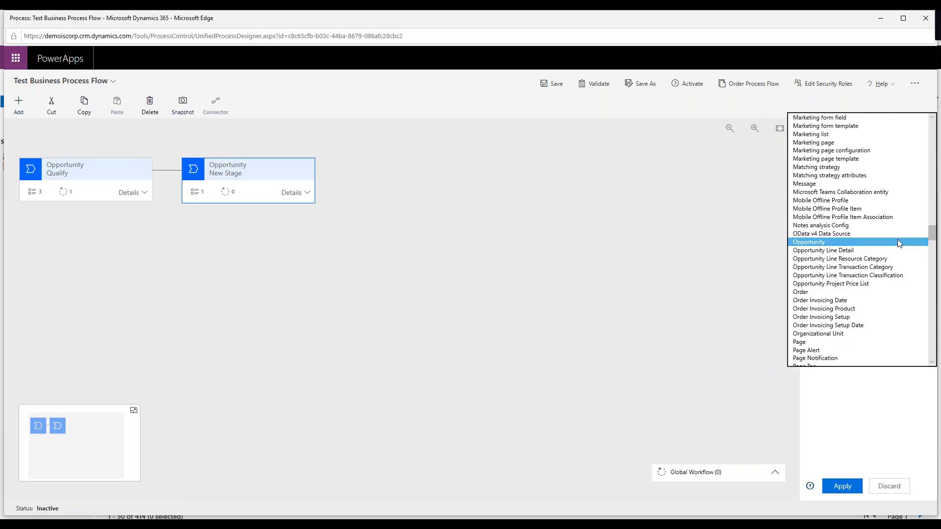
{"action": "left_click", "coordinate": [898, 242]}
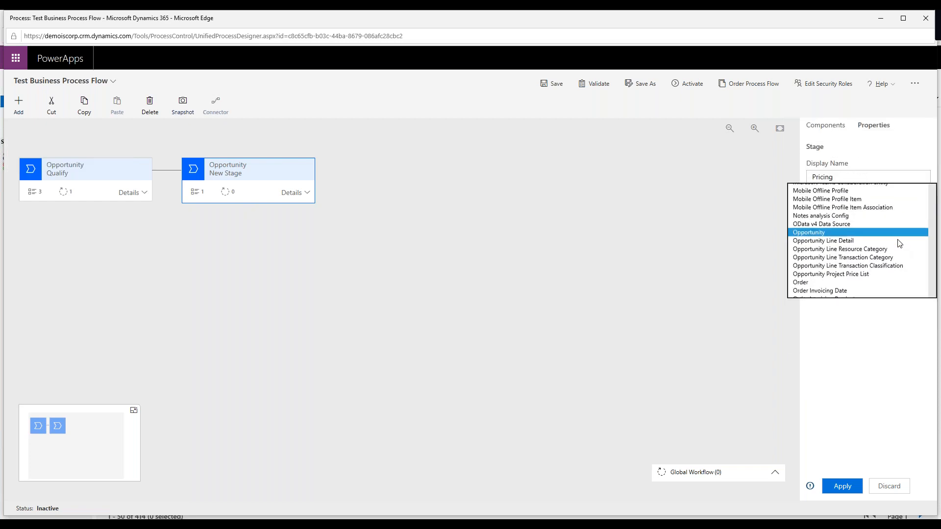
{"action": "left_click", "coordinate": [841, 486]}
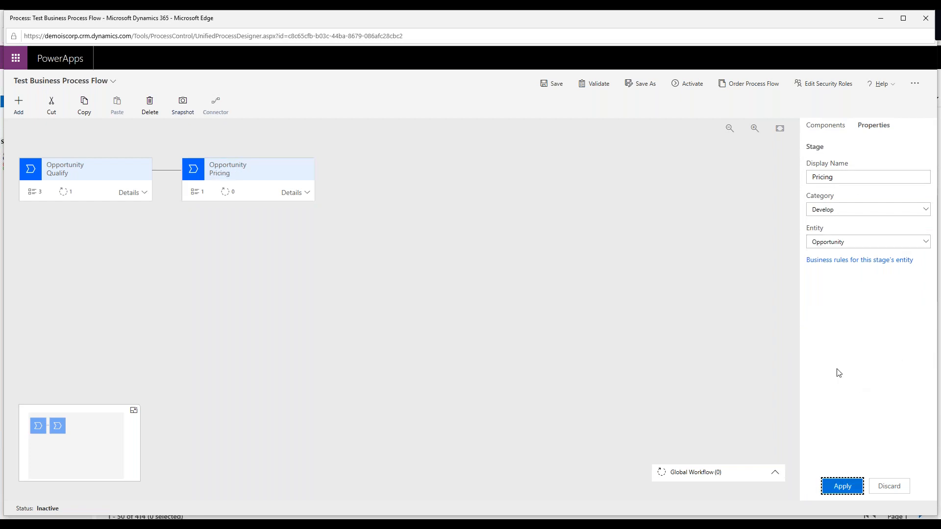
- Add another data step to the Pricing stage and set its first data step to the Est. Revenue field, marked required
{"action": "left_click", "coordinate": [835, 126]}
{"action": "left_click_drag", "start_coordinate": [862, 235], "coordinate": [244, 192]}
{"action": "left_click", "coordinate": [236, 241]}
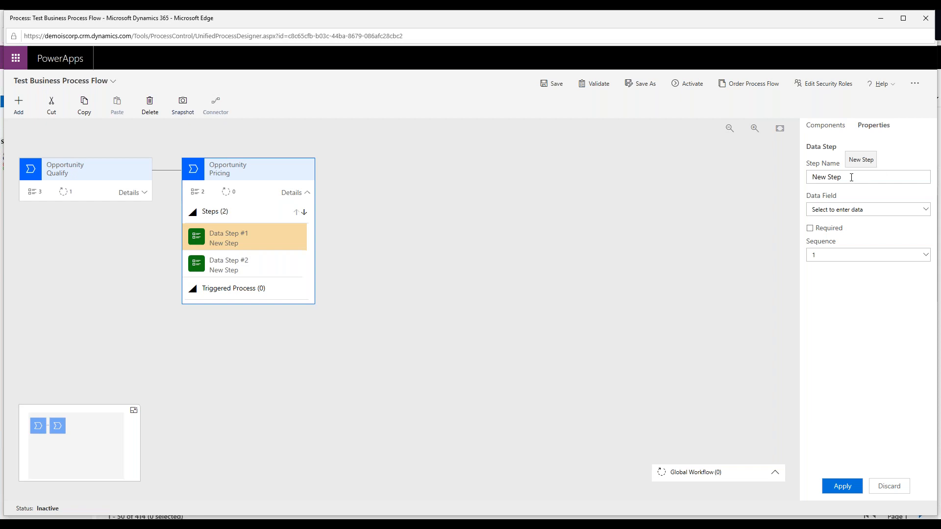
{"action": "left_click", "coordinate": [870, 211]}
{"action": "type", "text": "est"}
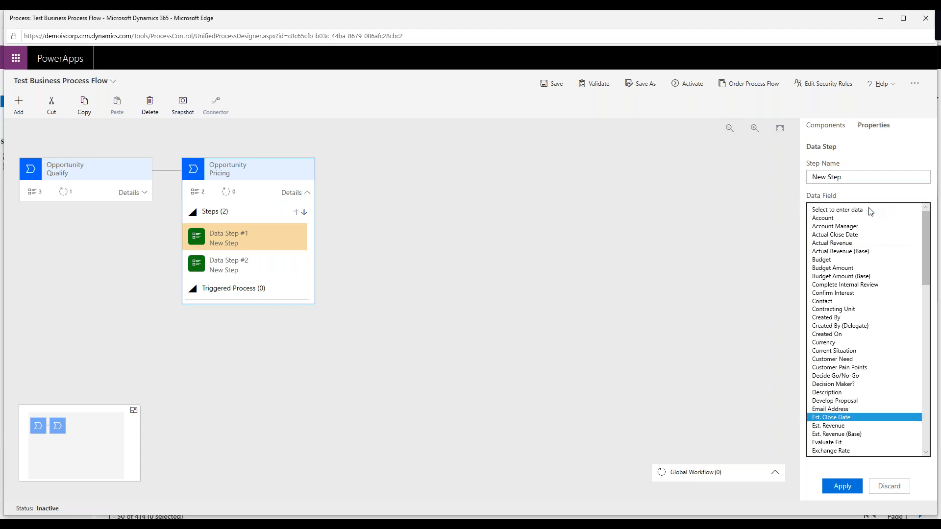
{"action": "left_click", "coordinate": [850, 426]}
{"action": "left_click", "coordinate": [811, 230]}
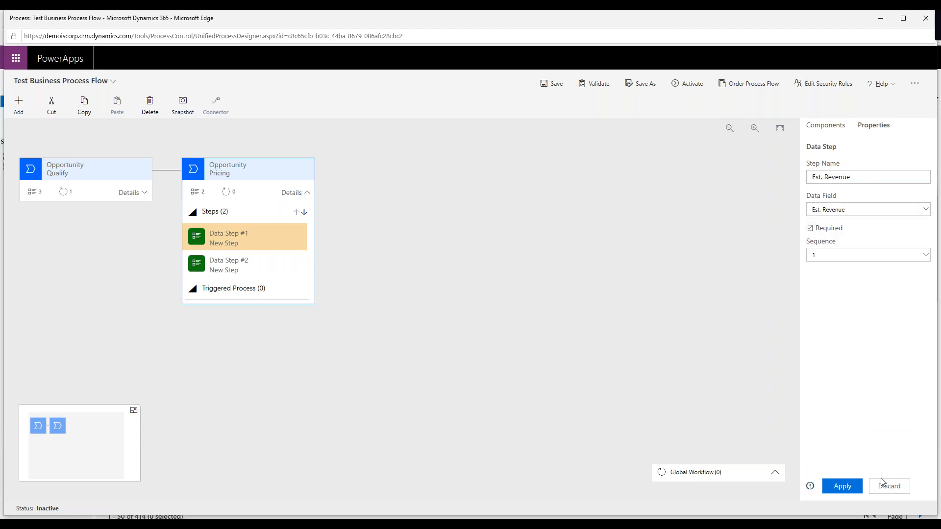
{"action": "left_click", "coordinate": [842, 486]}
- Set the Pricing stage's second data step to the Final Proposal Ready field, make it required, and collapse the stage details
{"action": "left_click", "coordinate": [247, 266]}
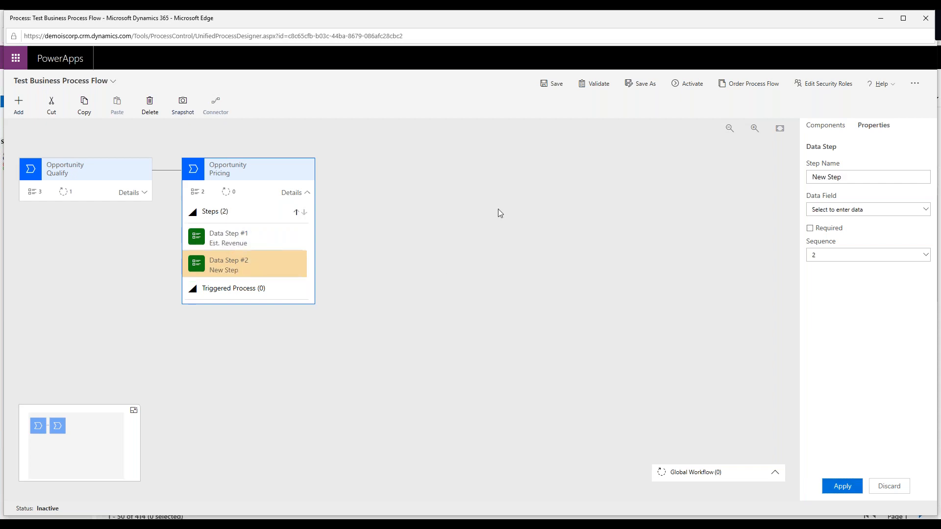
{"action": "left_click", "coordinate": [863, 210]}
{"action": "type", "text": "fin"}
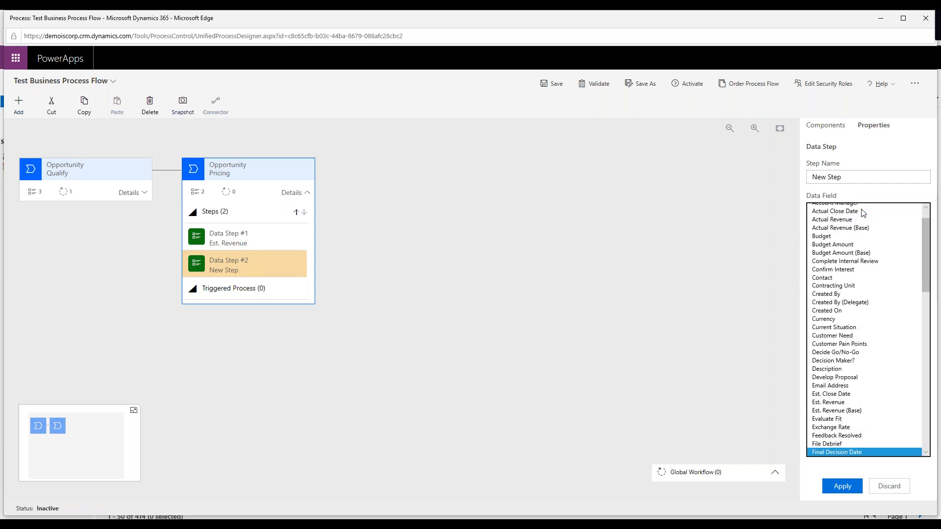
{"action": "scroll", "coordinate": [853, 406], "scroll_direction": "down", "scroll_amount": 2}
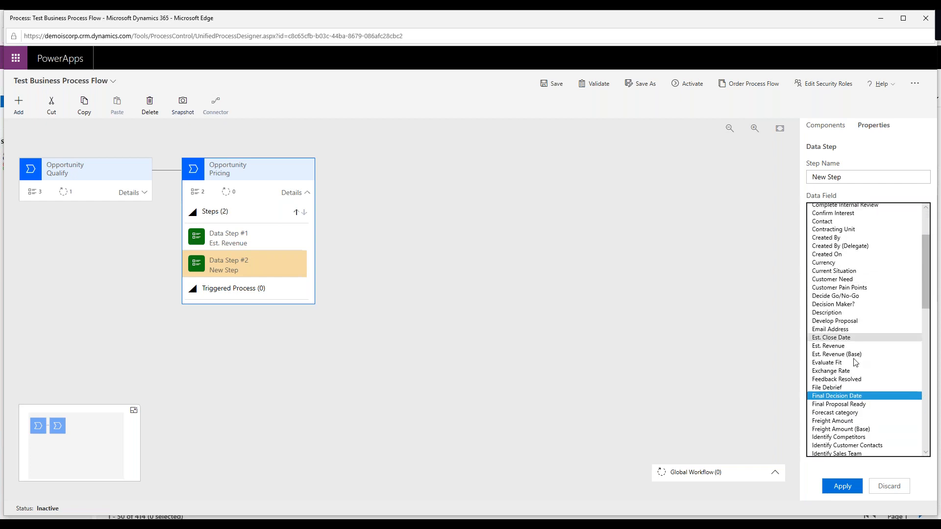
{"action": "left_click", "coordinate": [851, 406]}
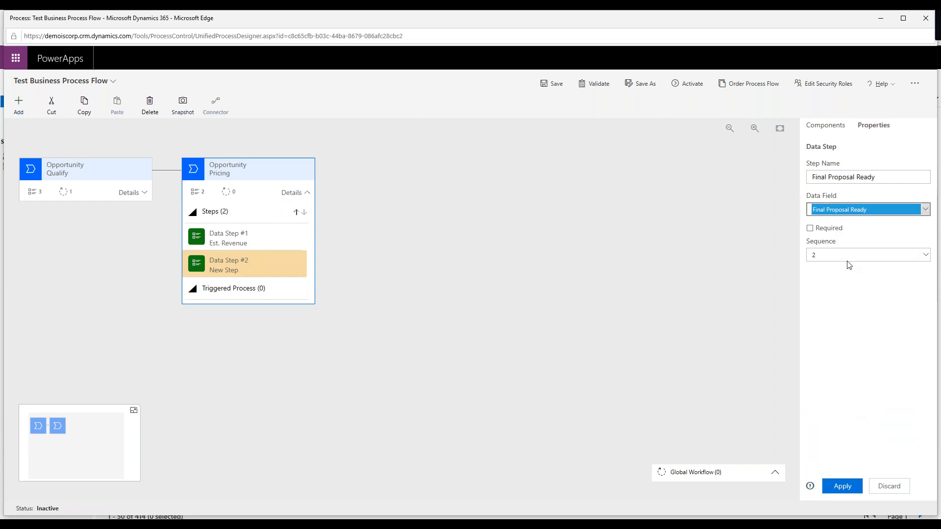
{"action": "left_click", "coordinate": [809, 228]}
{"action": "left_click", "coordinate": [851, 486]}
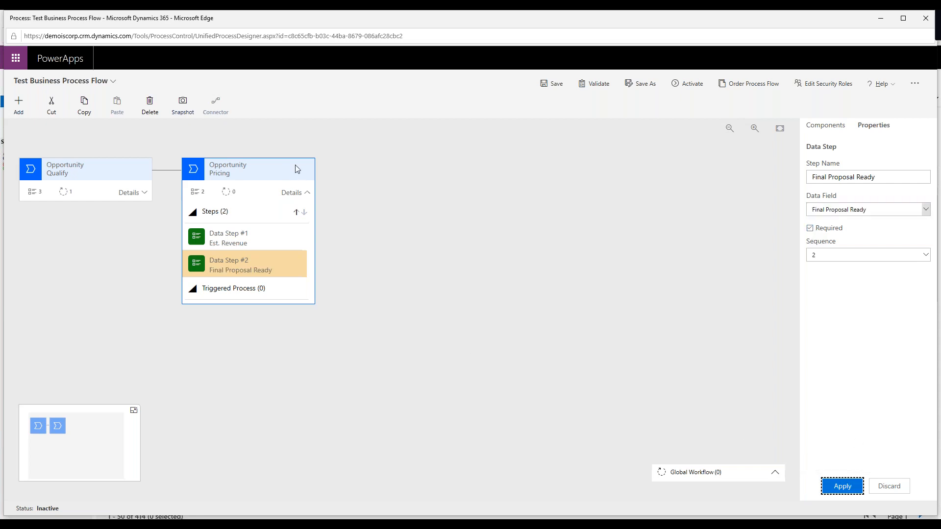
{"action": "left_click", "coordinate": [306, 194]}
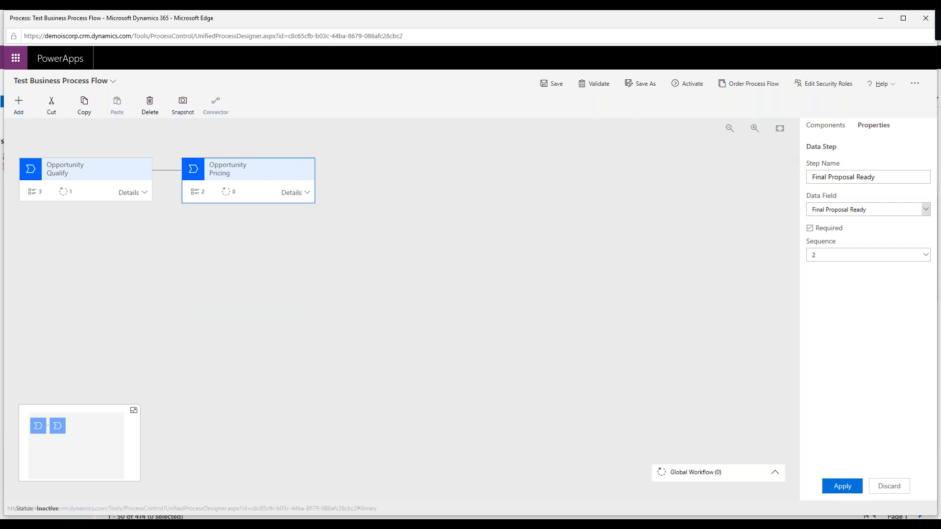
- Add a stage after Pricing named Proposal, with category Propose, and apply it
{"action": "left_click", "coordinate": [825, 126]}
{"action": "left_click_drag", "start_coordinate": [854, 168], "coordinate": [338, 188]}
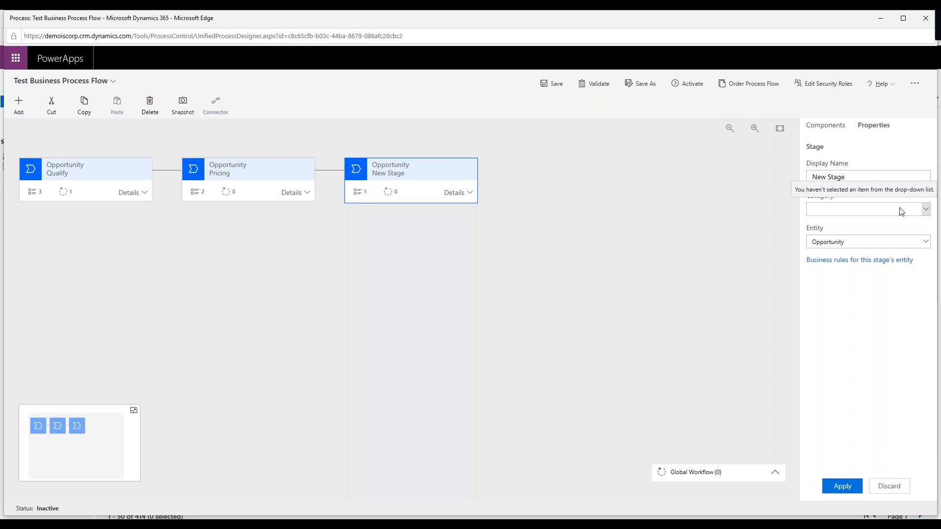
{"action": "left_click", "coordinate": [920, 211]}
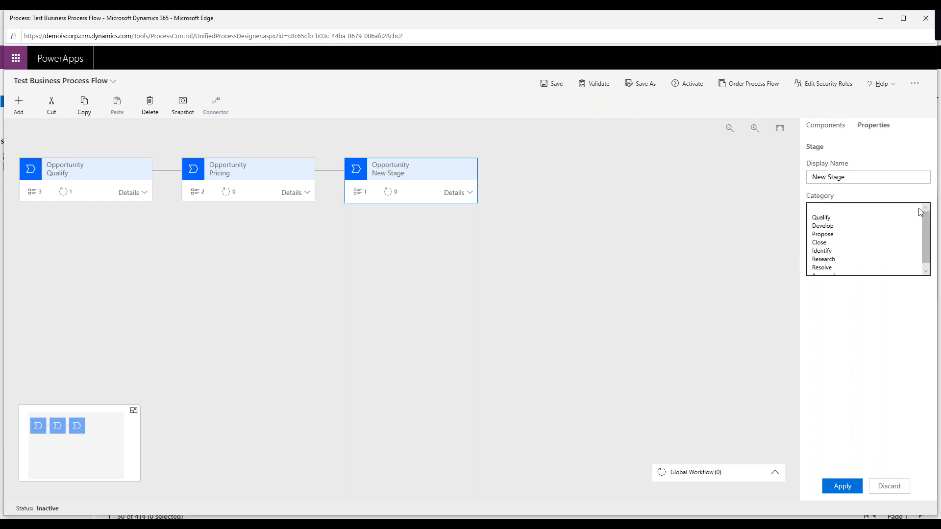
{"action": "left_click", "coordinate": [886, 178]}
{"action": "left_click_drag", "start_coordinate": [886, 177], "coordinate": [679, 183]}
{"action": "type", "text": "pROP"}
{"action": "key", "text": "BackSpace"}
{"action": "key", "text": "BackSpace"}
{"action": "key", "text": "BackSpace"}
{"action": "key", "text": "BackSpace"}
{"action": "type", "text": "Proposal"}
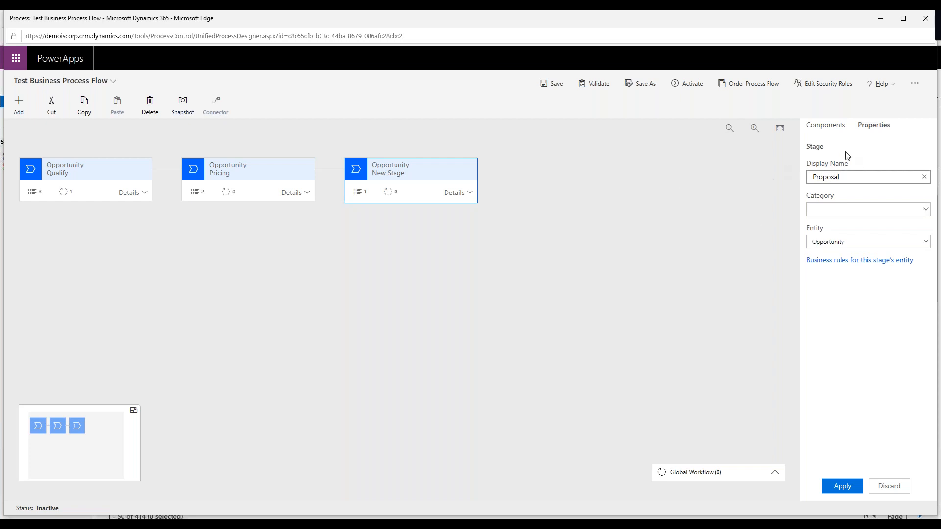
{"action": "left_click", "coordinate": [848, 210]}
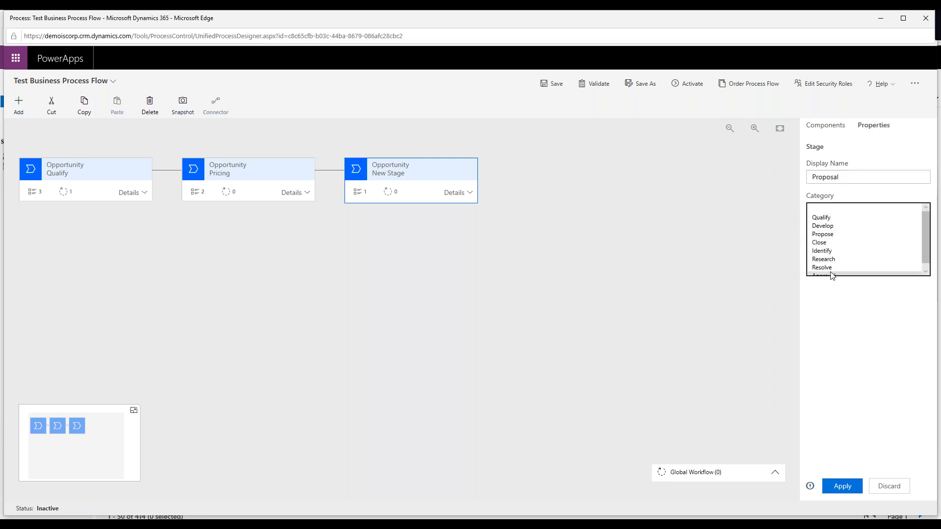
{"action": "left_click", "coordinate": [833, 235]}
{"action": "left_click", "coordinate": [841, 486]}
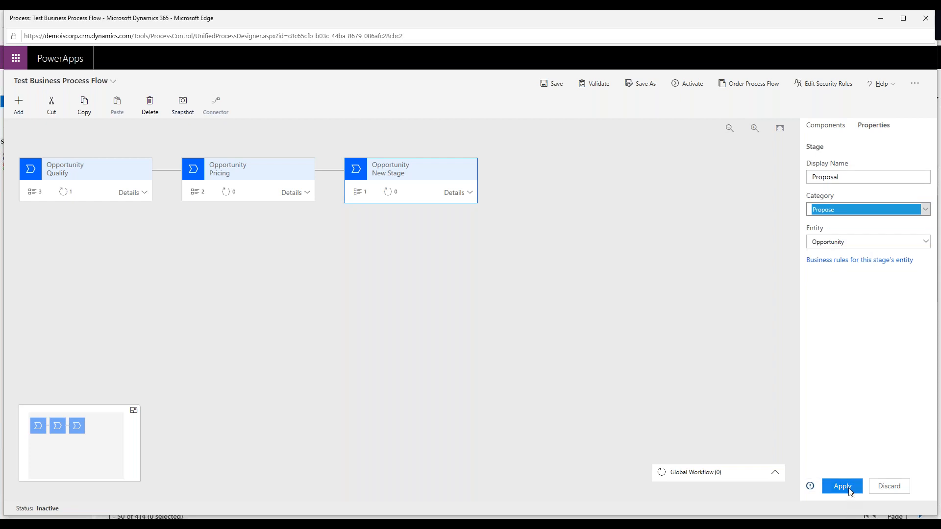
- Set the Proposal stage's first data step to the Schedule Proposal Meeting field, mark it required, and apply it
{"action": "left_click", "coordinate": [463, 196]}
{"action": "left_click", "coordinate": [416, 237]}
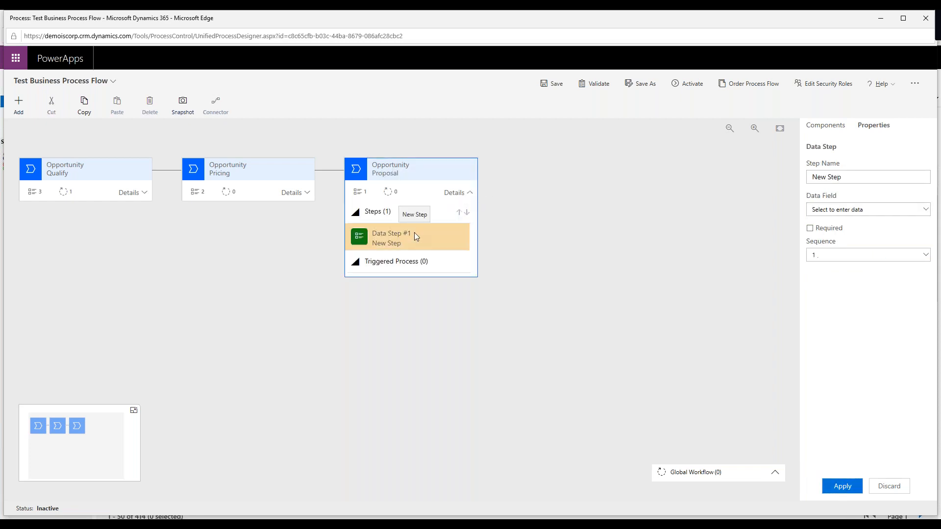
{"action": "left_click", "coordinate": [865, 210]}
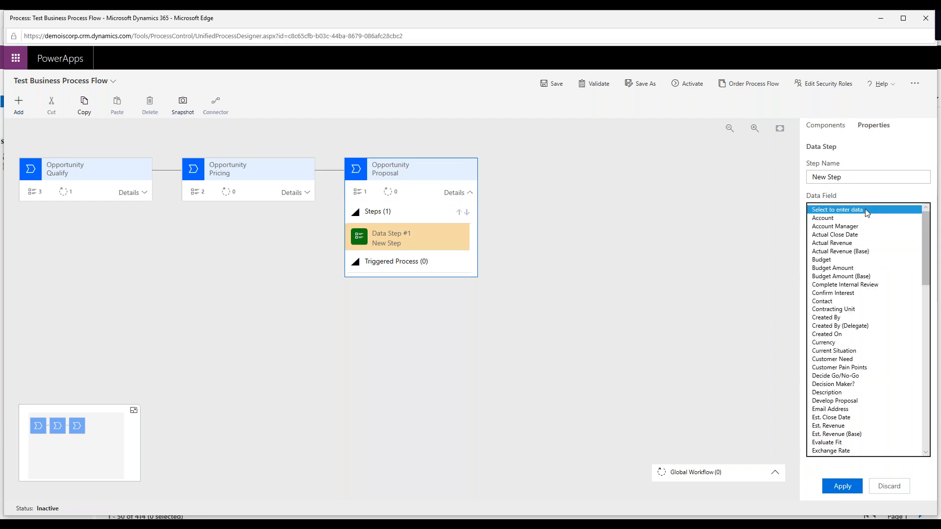
{"action": "key", "text": "s"}
{"action": "key", "text": "c"}
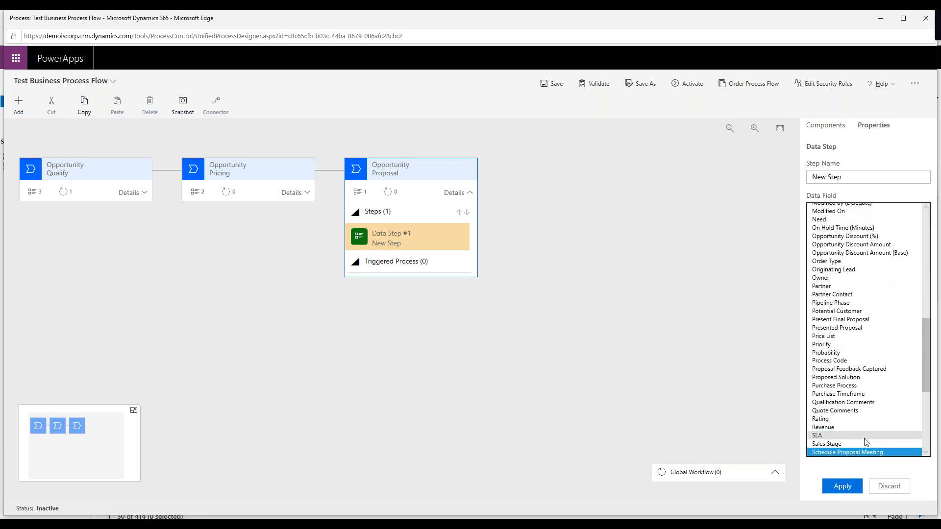
{"action": "left_click", "coordinate": [864, 453]}
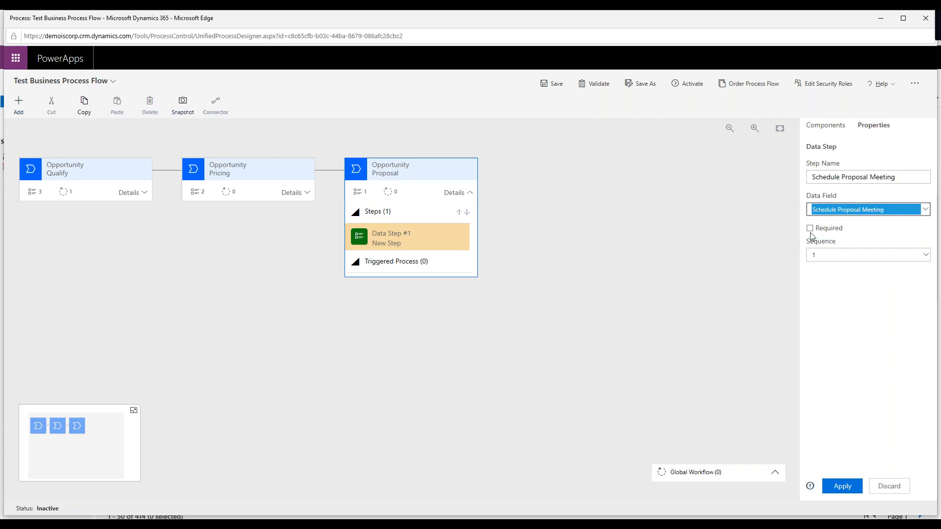
{"action": "left_click", "coordinate": [810, 228]}
{"action": "left_click", "coordinate": [844, 486]}
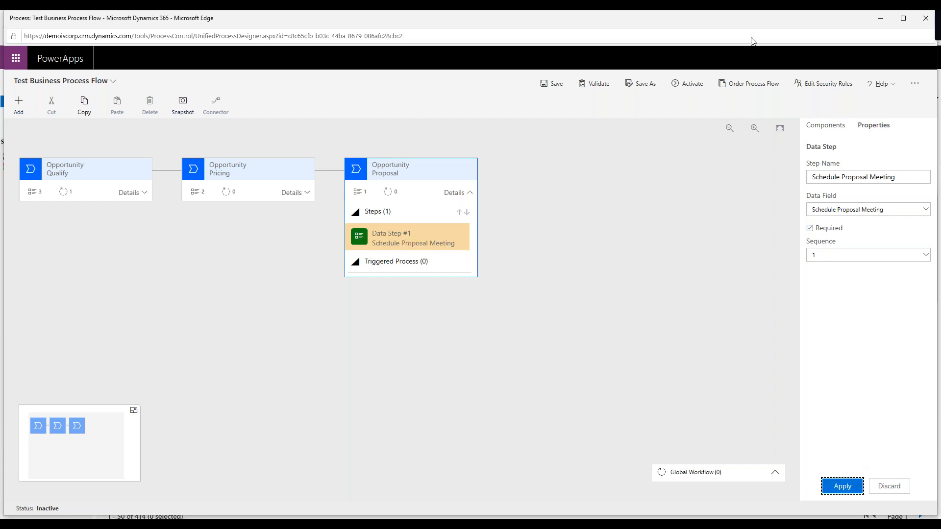
- Add a second data step to the Proposal stage using the Presented Proposal field, marked required, and apply it
{"action": "left_click", "coordinate": [840, 125]}
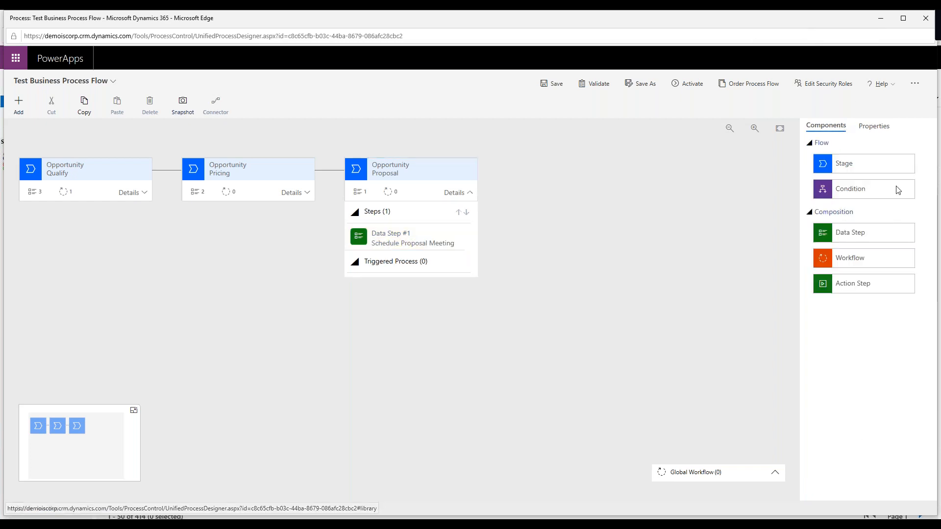
{"action": "left_click_drag", "start_coordinate": [873, 233], "coordinate": [431, 253]}
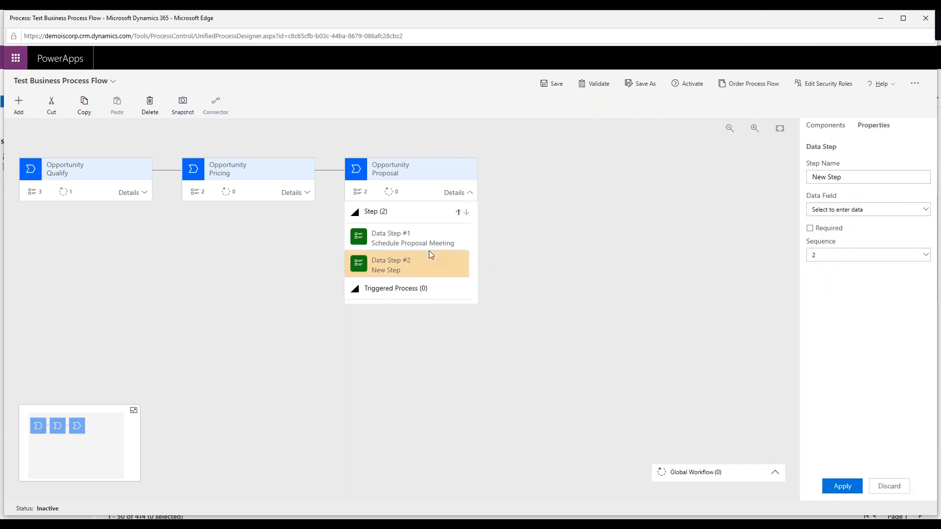
{"action": "left_click", "coordinate": [870, 211]}
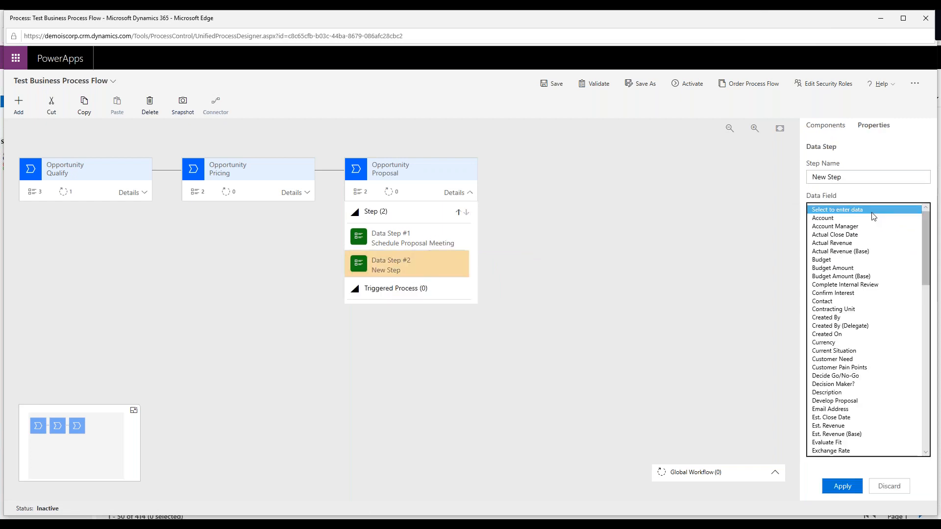
{"action": "type", "text": "pr"}
{"action": "scroll", "coordinate": [878, 409], "scroll_direction": "down", "scroll_amount": 3}
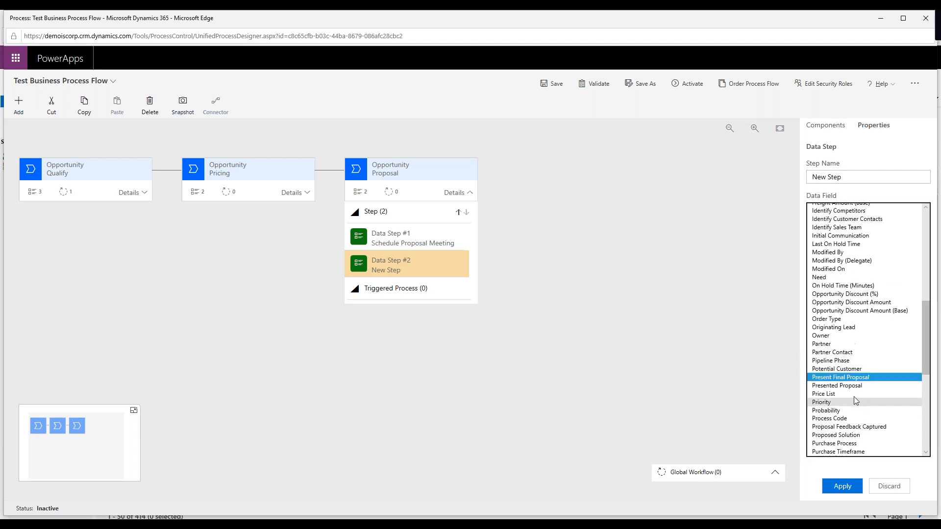
{"action": "left_click", "coordinate": [853, 385]}
{"action": "left_click", "coordinate": [809, 228]}
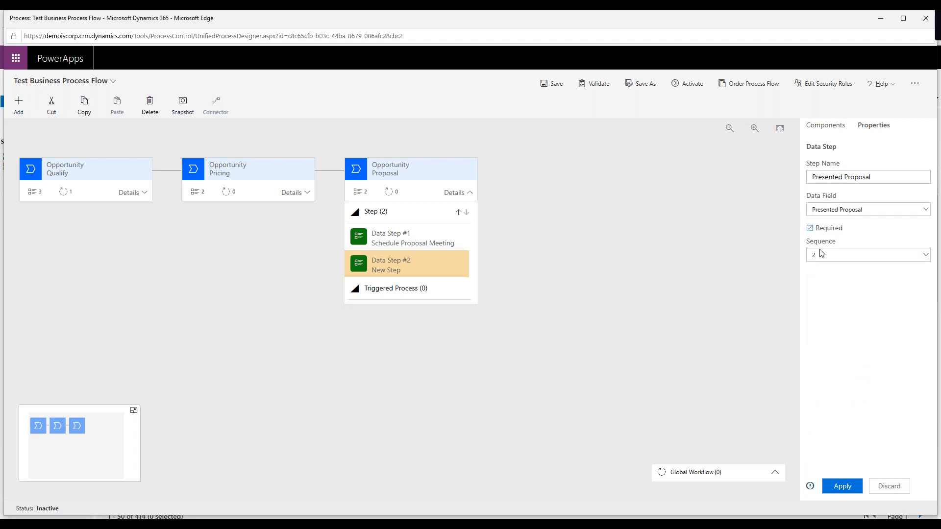
{"action": "left_click", "coordinate": [842, 486]}
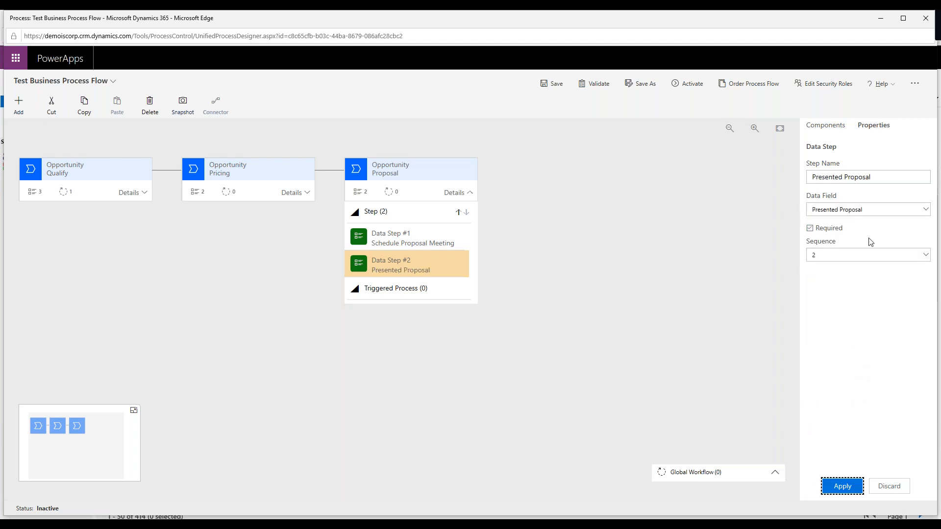
- Add a stage after Proposal named Waiting to Close, with category Close, and apply it
{"action": "left_click", "coordinate": [823, 128]}
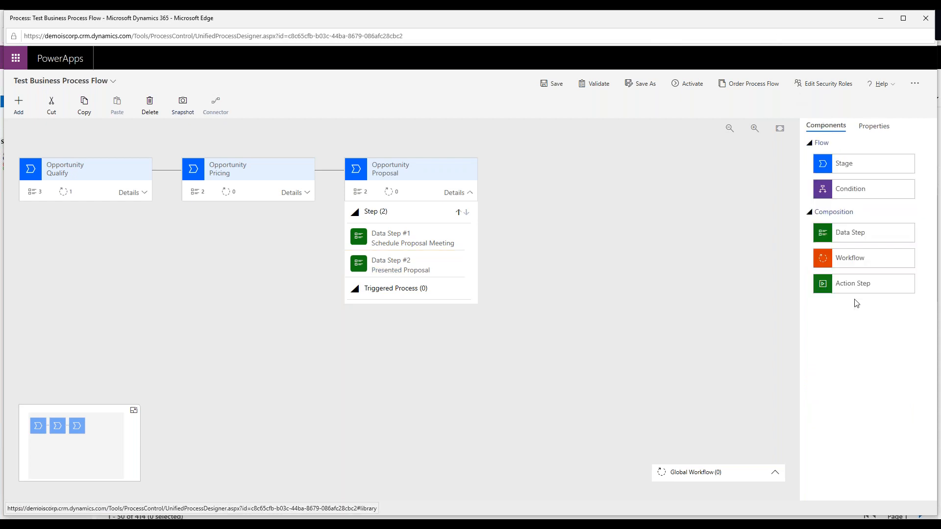
{"action": "left_click_drag", "start_coordinate": [846, 168], "coordinate": [495, 185]}
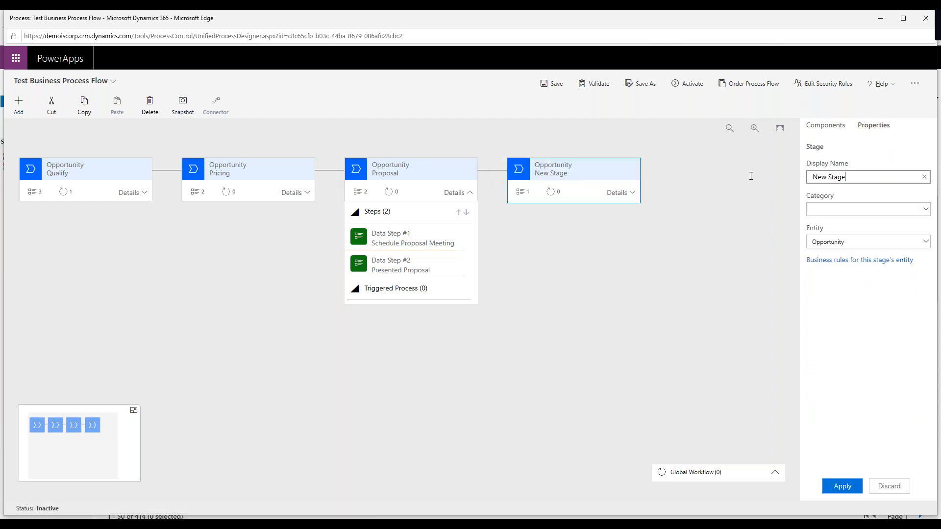
{"action": "type", "text": "Waiting to Close"}
{"action": "left_click", "coordinate": [888, 211]}
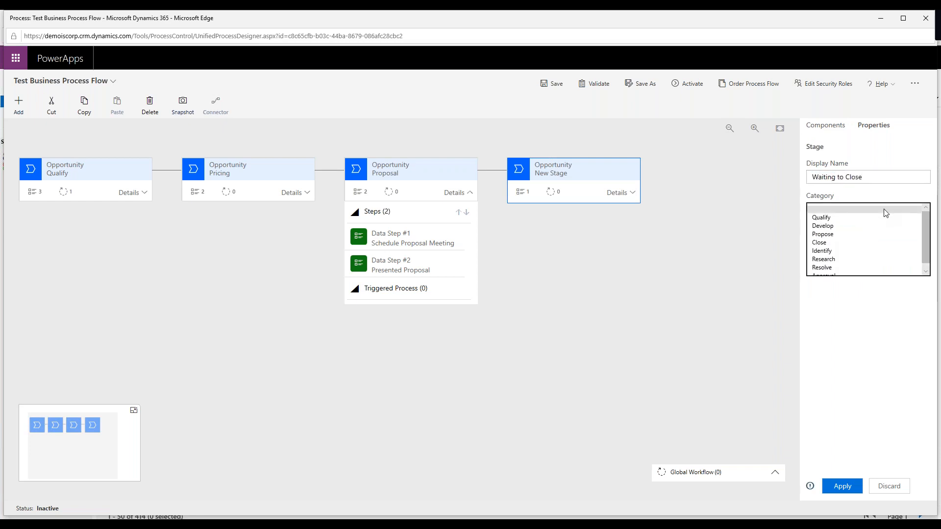
{"action": "left_click", "coordinate": [834, 243]}
{"action": "left_click", "coordinate": [842, 486]}
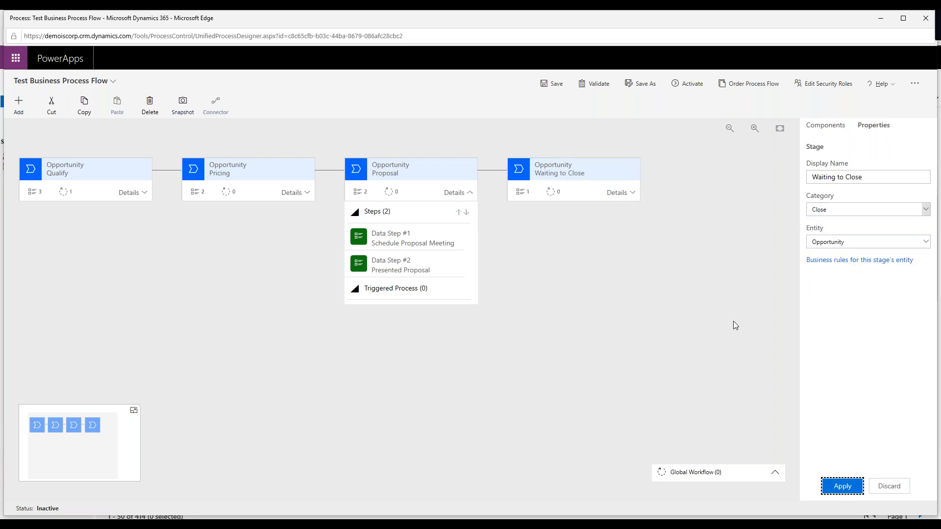
- Set the Waiting to Close stage's first data step to the Est. Close Date field, mark it required, and apply it
{"action": "left_click", "coordinate": [620, 193]}
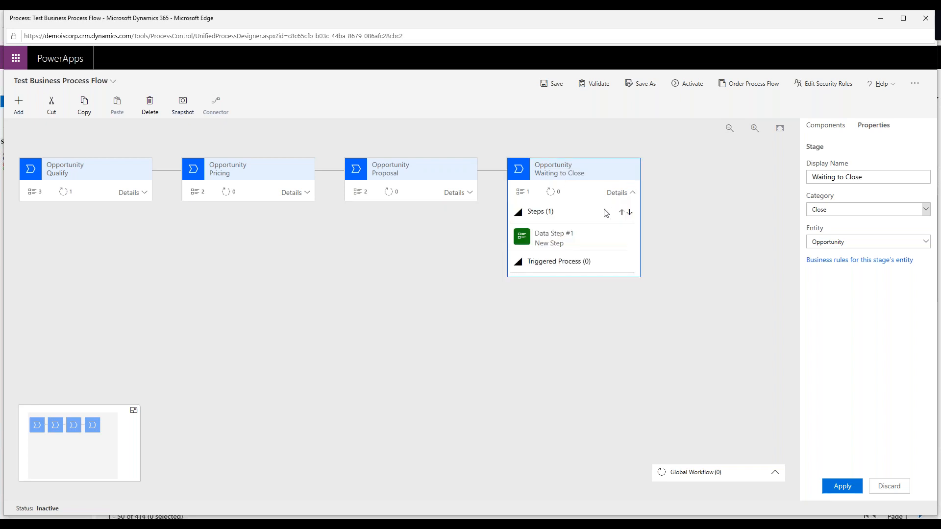
{"action": "left_click", "coordinate": [588, 234]}
{"action": "left_click", "coordinate": [877, 212]}
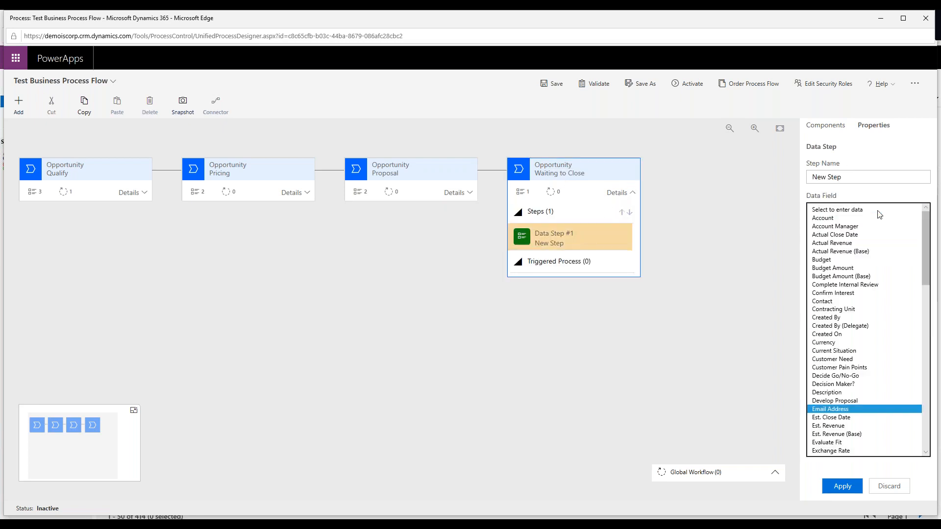
{"action": "left_click", "coordinate": [842, 417]}
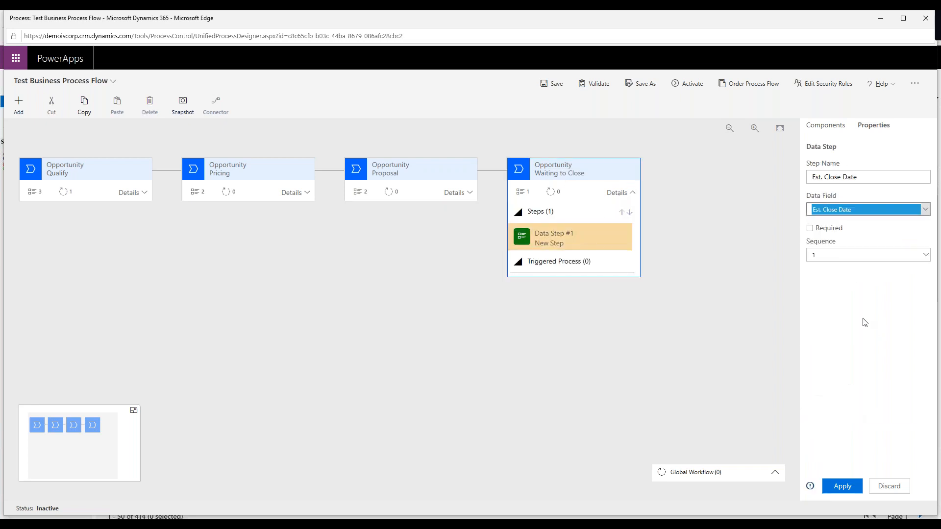
{"action": "left_click", "coordinate": [810, 229]}
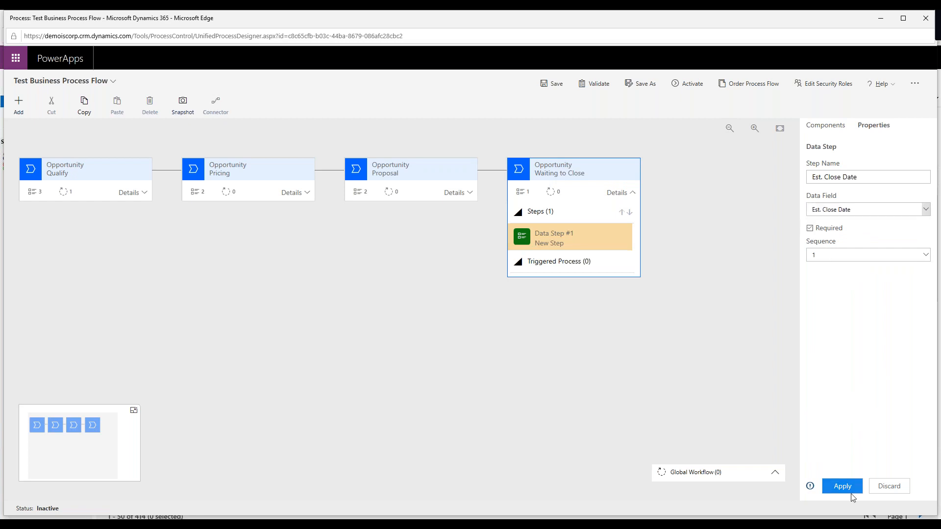
{"action": "left_click", "coordinate": [843, 486]}
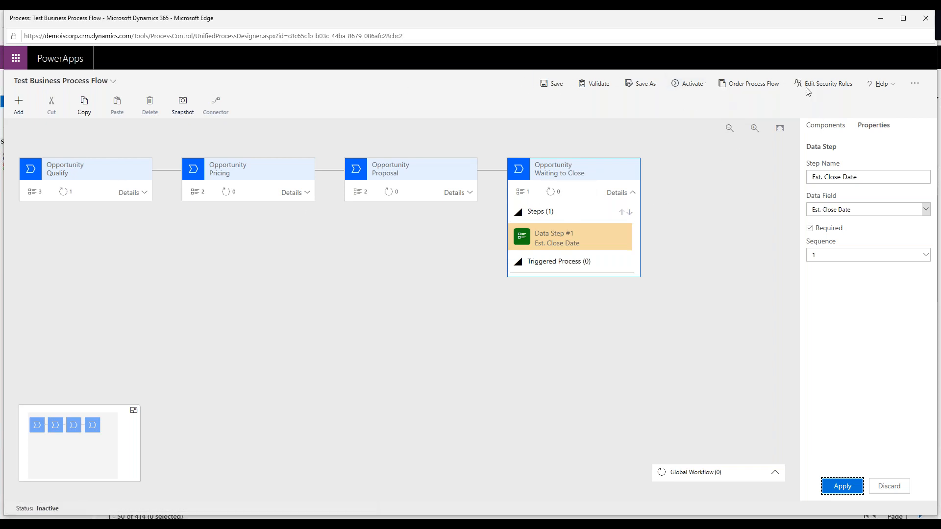
- Check the security roles list for the process flow, close it, and save the flow
{"action": "left_click", "coordinate": [825, 85]}
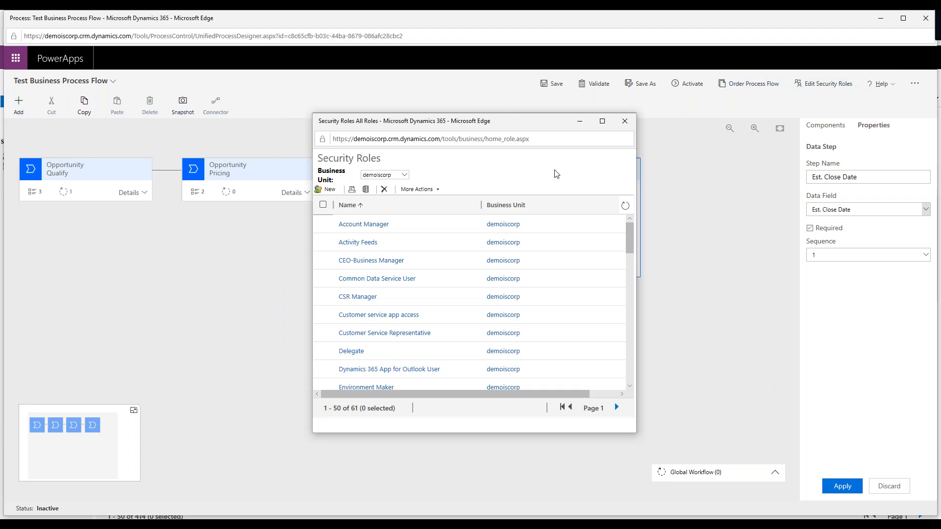
{"action": "left_click", "coordinate": [625, 121]}
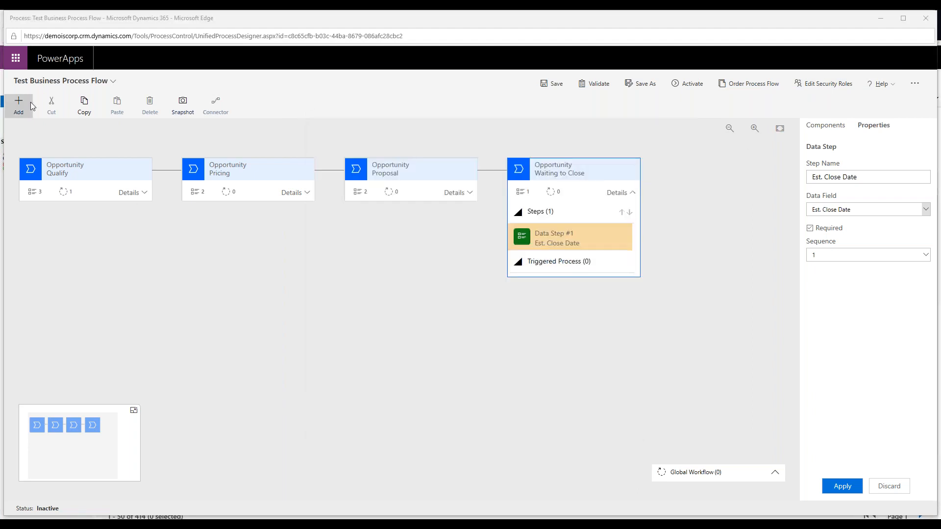
{"action": "left_click", "coordinate": [555, 85]}
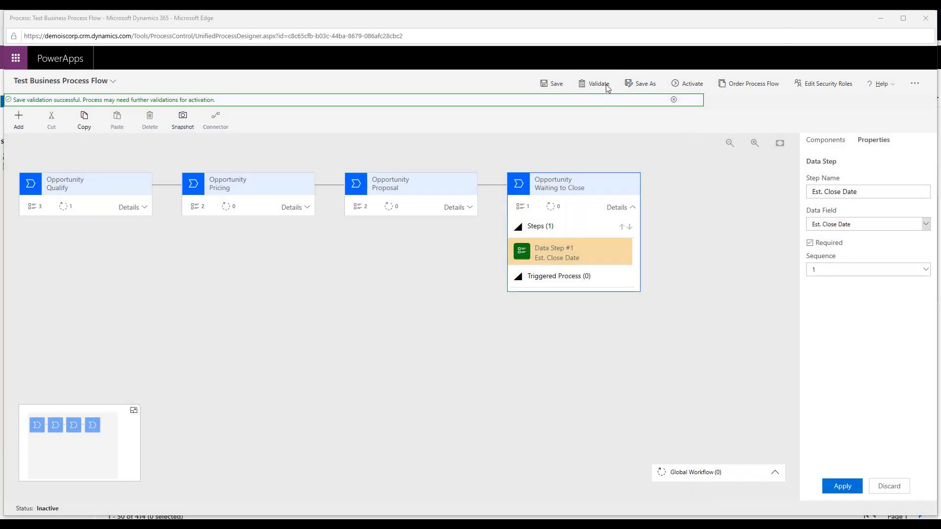
- Try to activate the business process flow, and cancel the running activation
{"action": "left_click", "coordinate": [694, 87]}
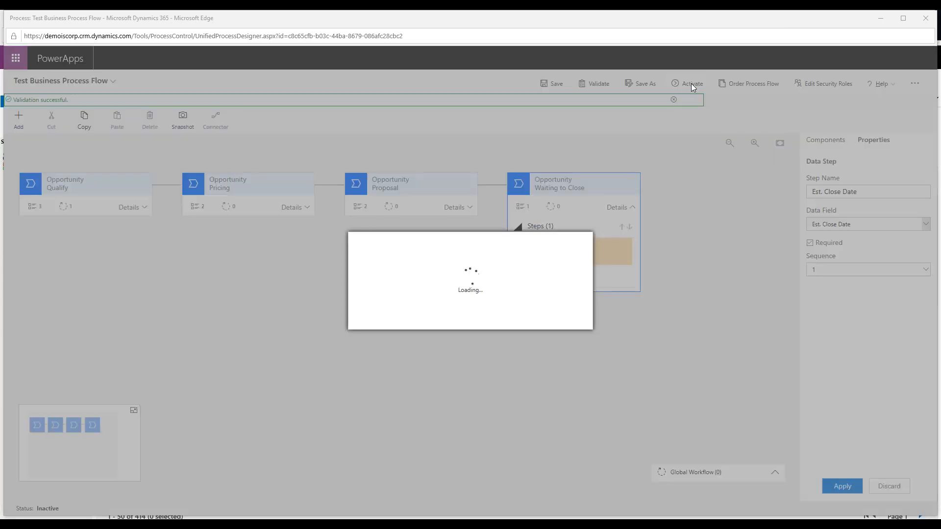
{"action": "left_click", "coordinate": [515, 319]}
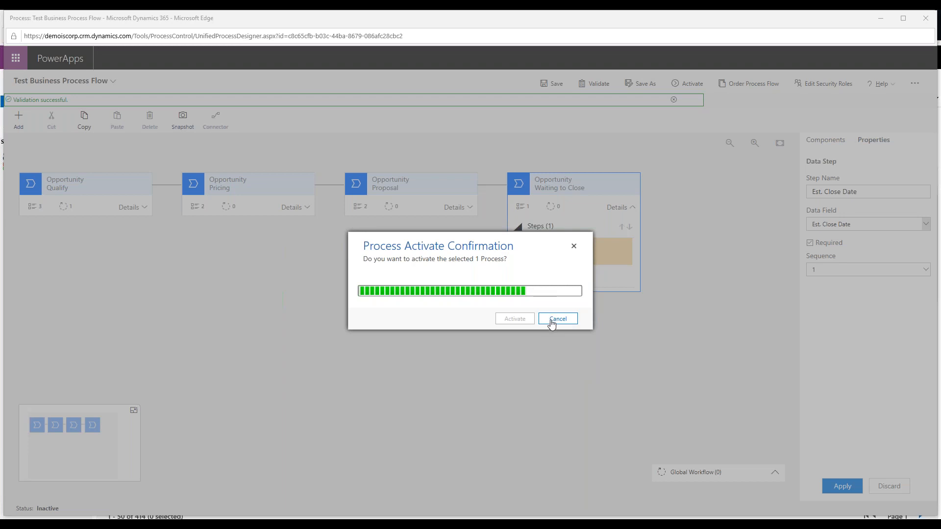
{"action": "left_click", "coordinate": [647, 505]}
{"action": "left_click", "coordinate": [431, 308]}
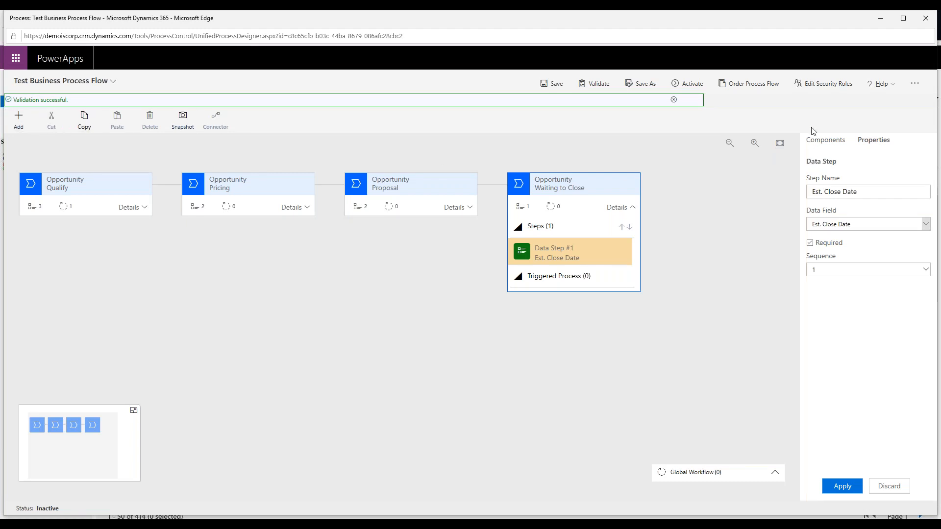
- Retry activating the business process flow and dismiss the activation progress dialog
{"action": "left_click", "coordinate": [686, 86]}
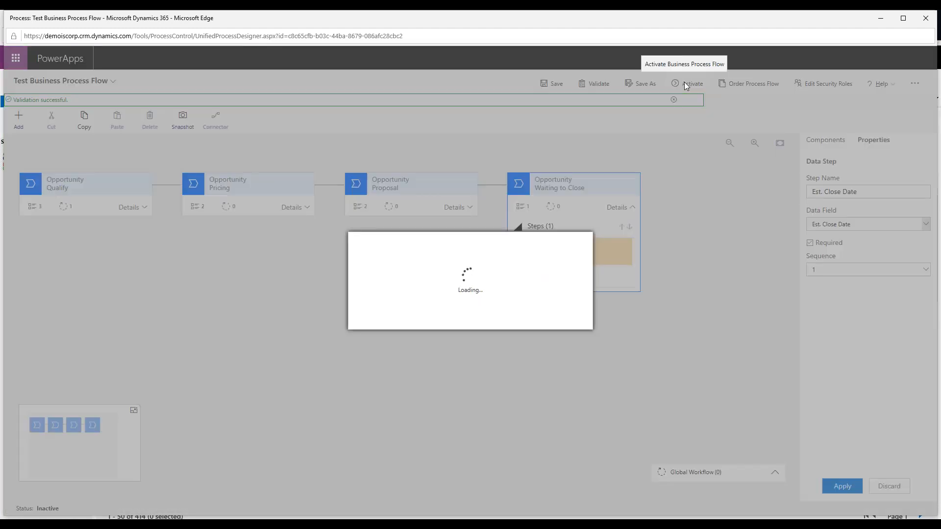
{"action": "left_click", "coordinate": [502, 320]}
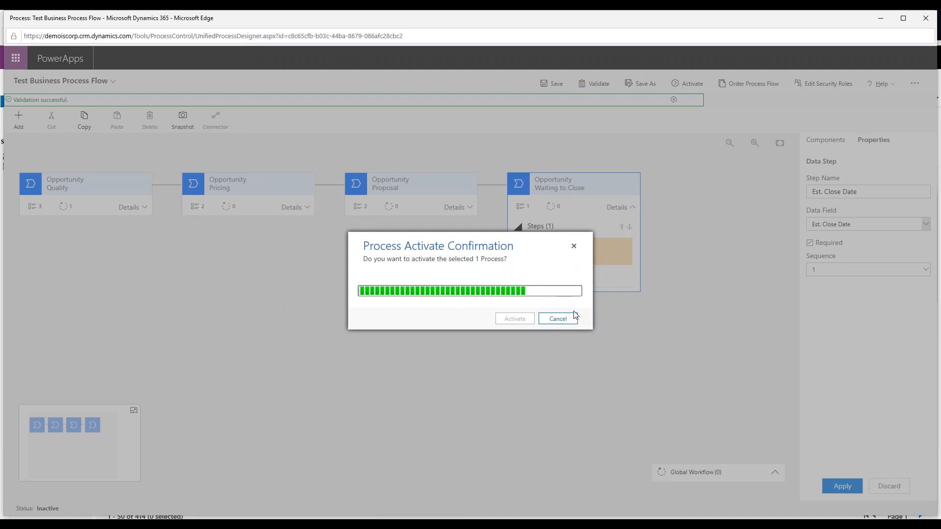
{"action": "left_click", "coordinate": [557, 319]}
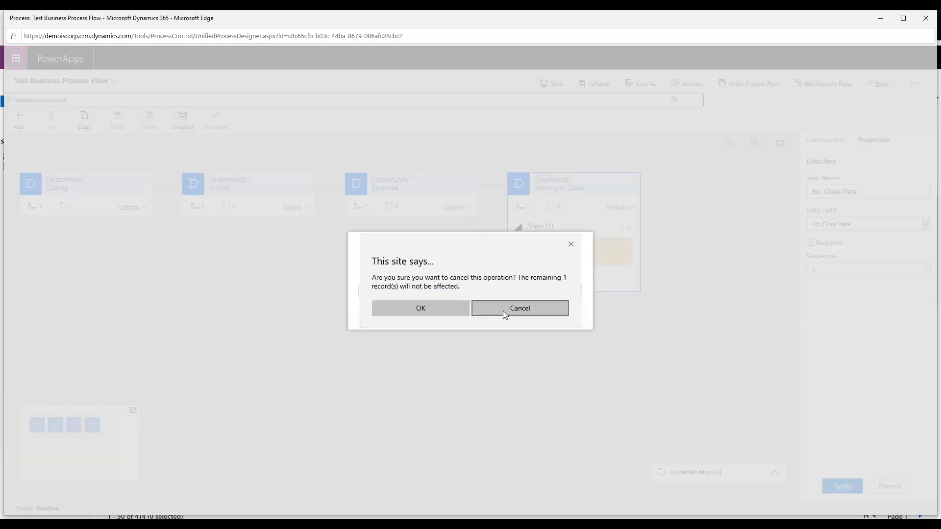
{"action": "left_click", "coordinate": [441, 309]}
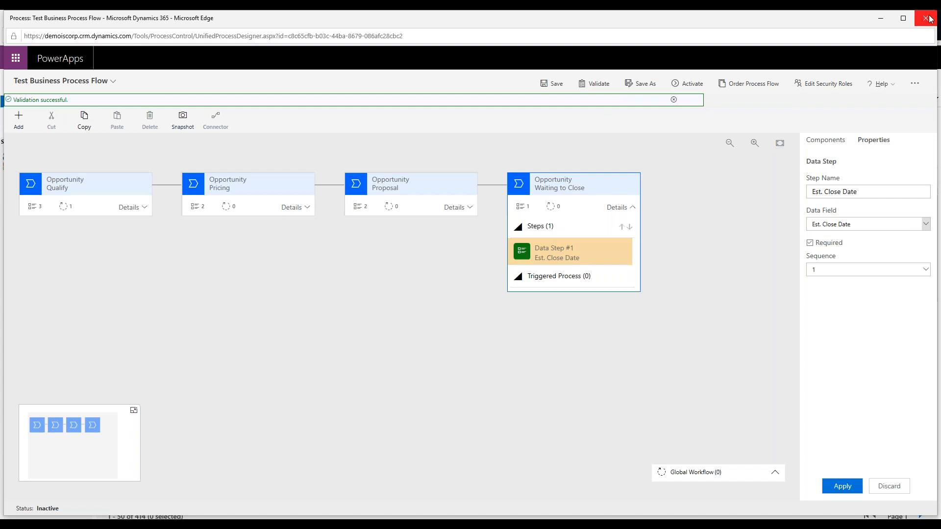
- Save the process flow and close both its designer and the Default Solution window
{"action": "left_click", "coordinate": [559, 86]}
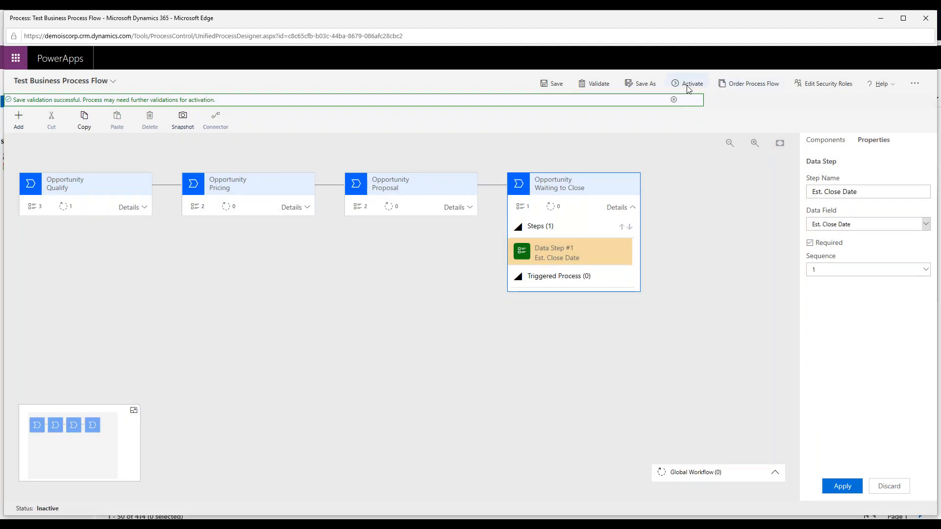
{"action": "left_click", "coordinate": [926, 18]}
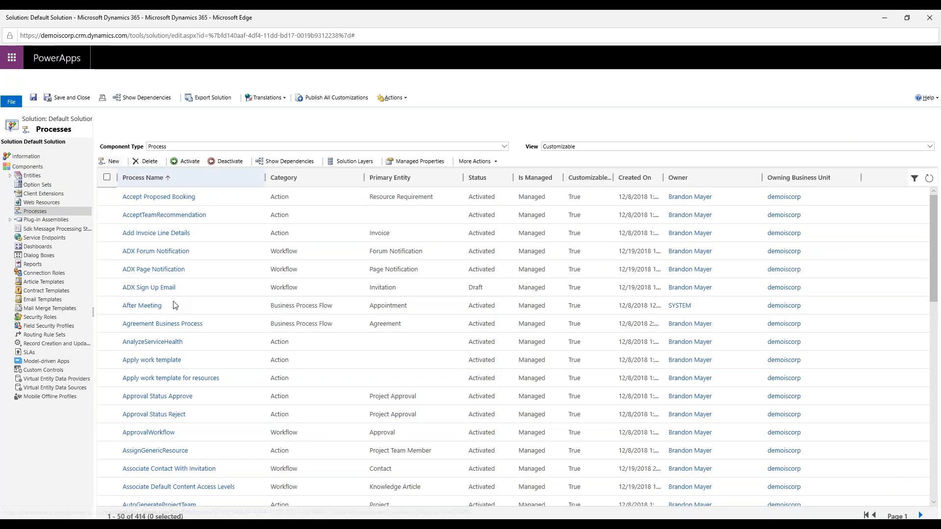
{"action": "scroll", "coordinate": [119, 338], "scroll_direction": "down", "scroll_amount": 3}
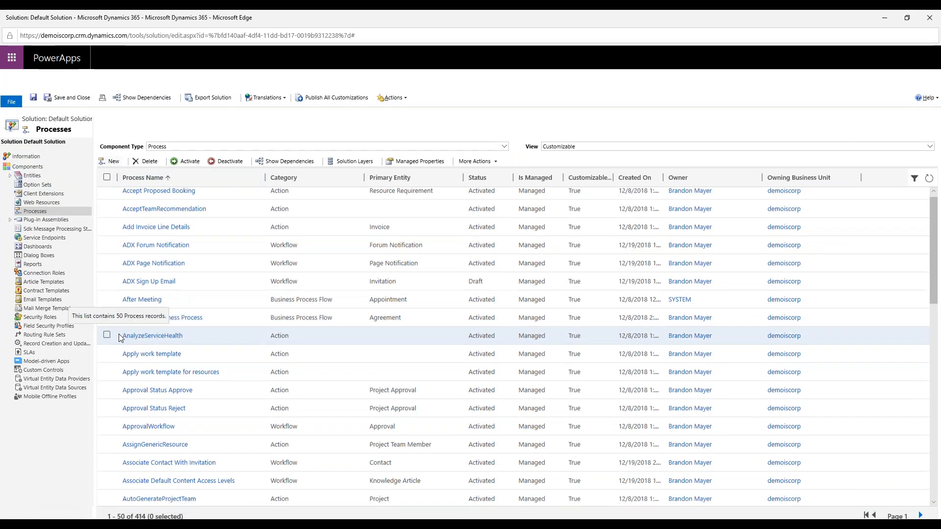
{"action": "scroll", "coordinate": [129, 225], "scroll_direction": "up", "scroll_amount": 3}
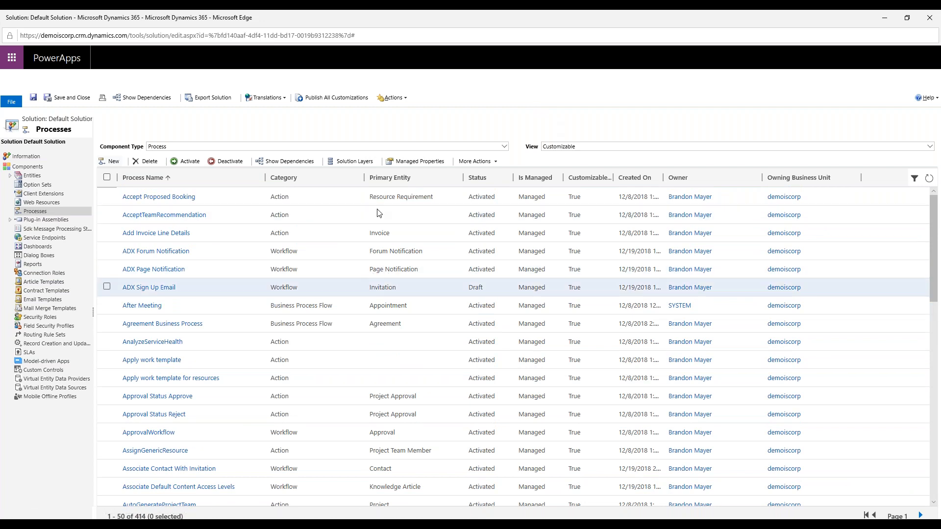
{"action": "left_click", "coordinate": [933, 16]}
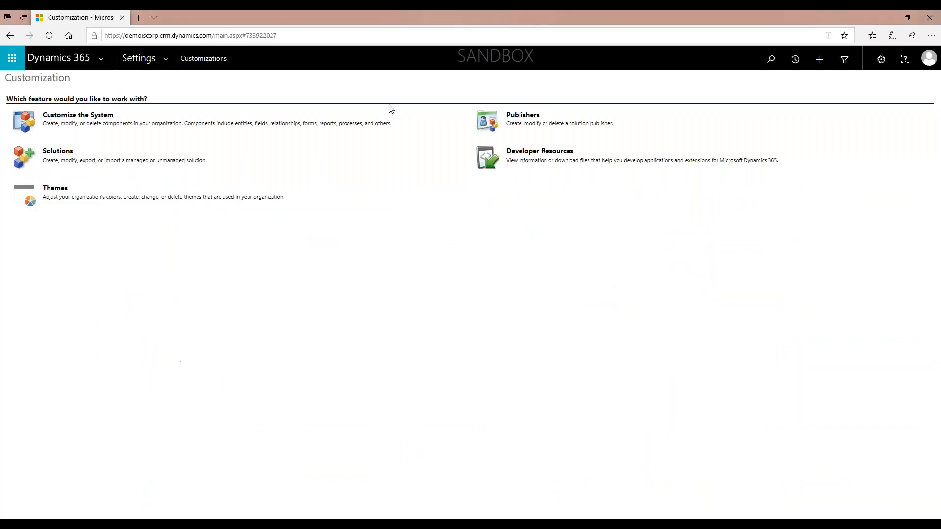
- Open Test Business Process Flow from the Processes list in the Process Center settings
{"action": "left_click", "coordinate": [166, 62]}
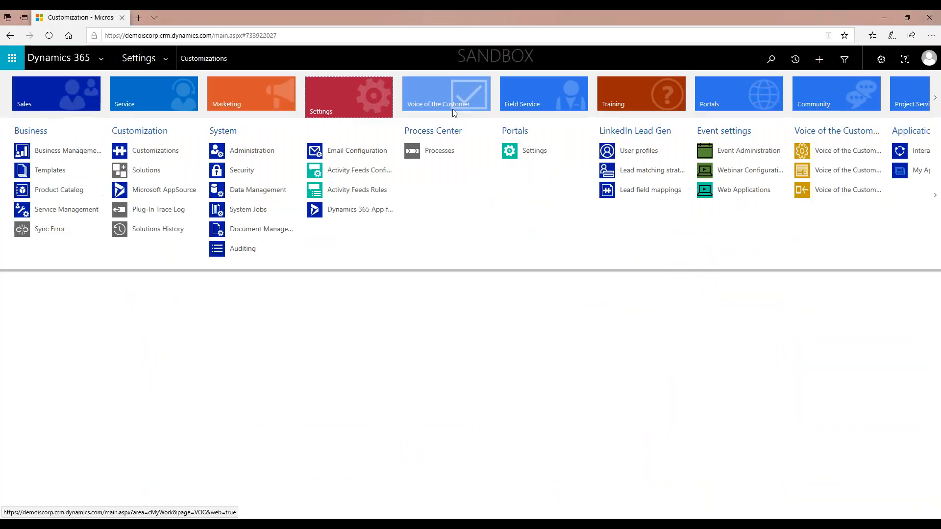
{"action": "left_click", "coordinate": [447, 152]}
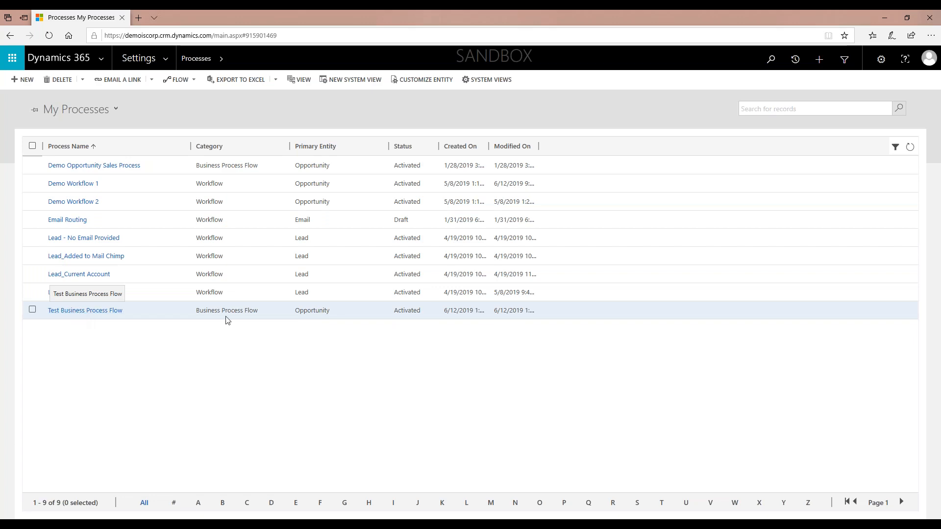
{"action": "left_click", "coordinate": [83, 313]}
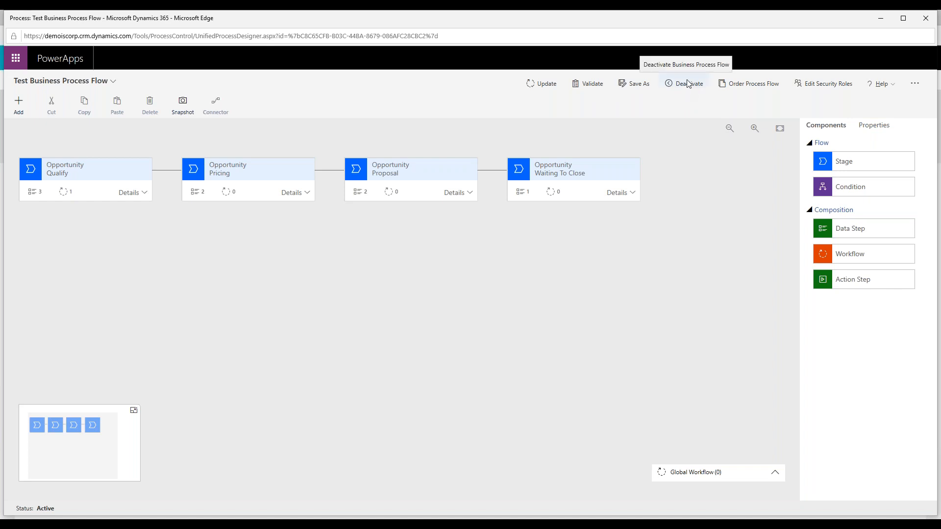
- View the order of the Opportunity process flows, leave it unchanged, and close the flow designer
{"action": "left_click", "coordinate": [743, 85]}
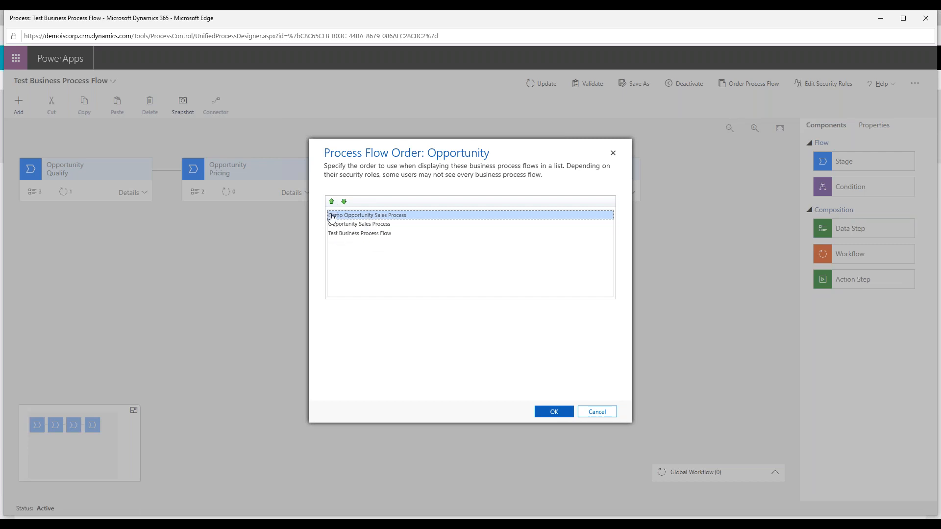
{"action": "left_click", "coordinate": [597, 413]}
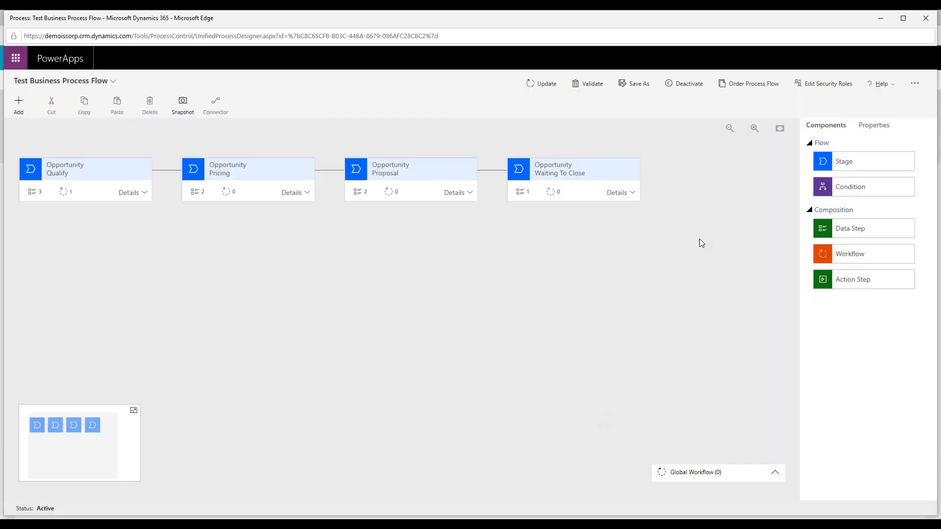
{"action": "left_click", "coordinate": [926, 18]}
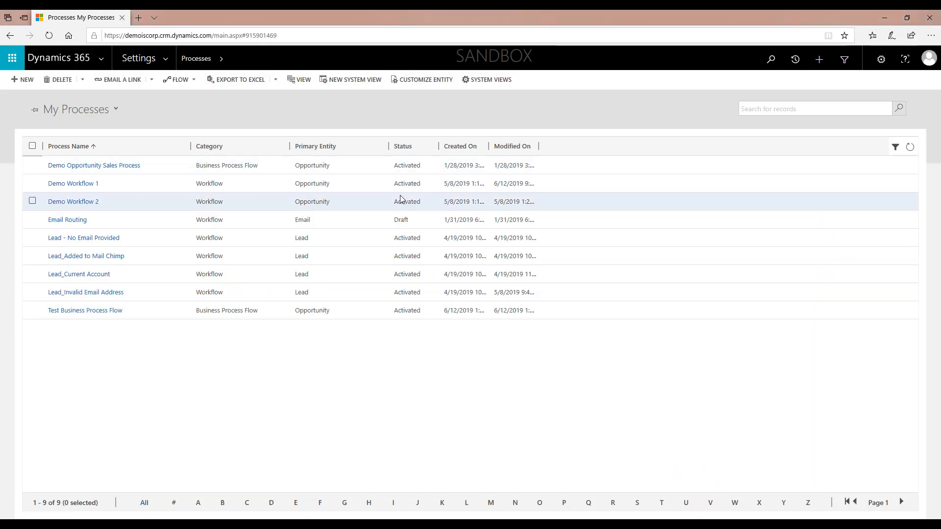
{"action": "left_click", "coordinate": [33, 310]}
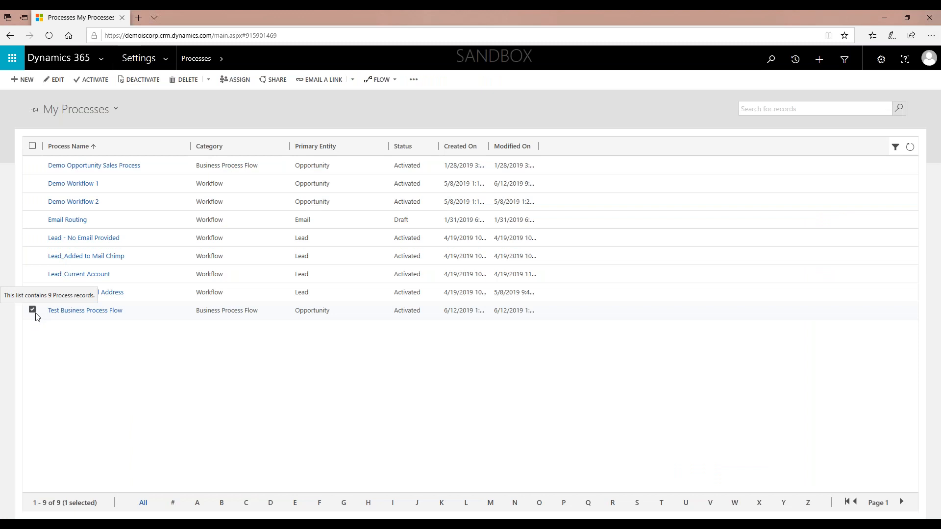
{"action": "left_click", "coordinate": [416, 79]}
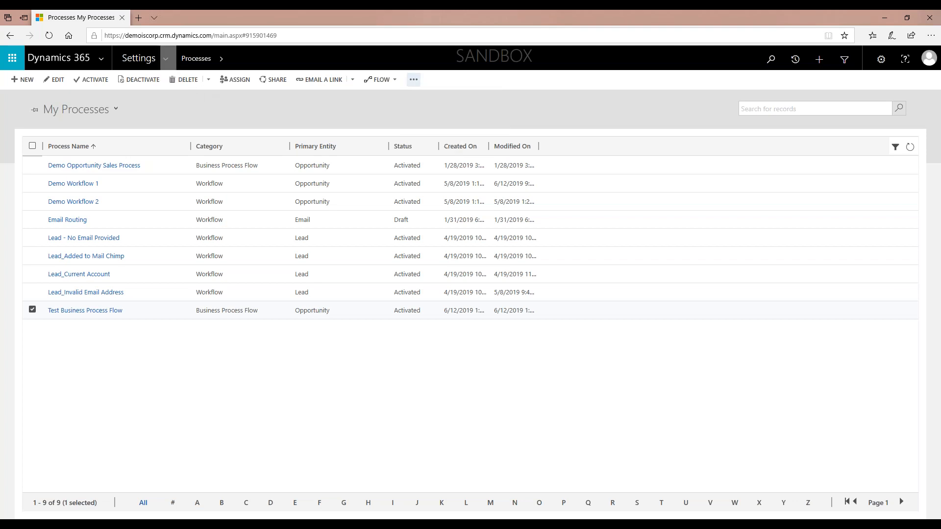
- Go to the Sales opportunities and open the Product purchase - Test 67 record
{"action": "left_click", "coordinate": [165, 59]}
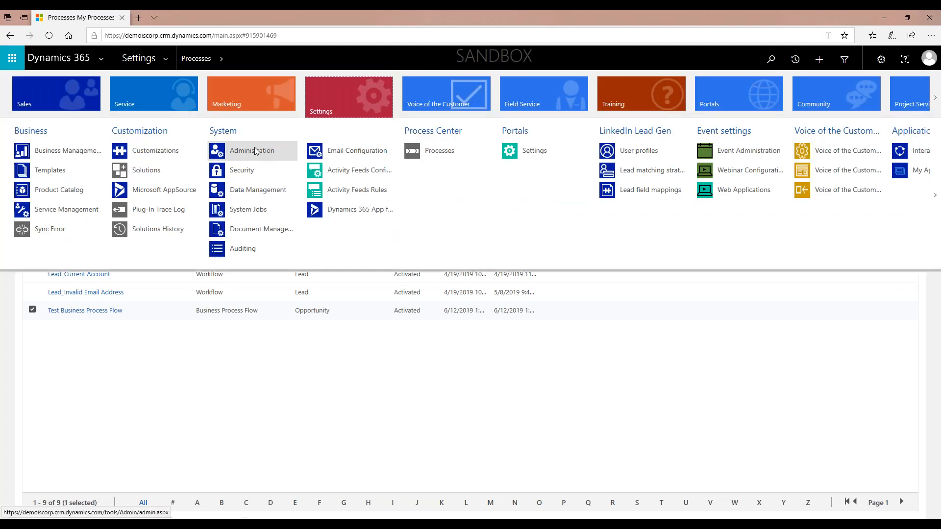
{"action": "left_click", "coordinate": [57, 101]}
{"action": "left_click", "coordinate": [253, 172]}
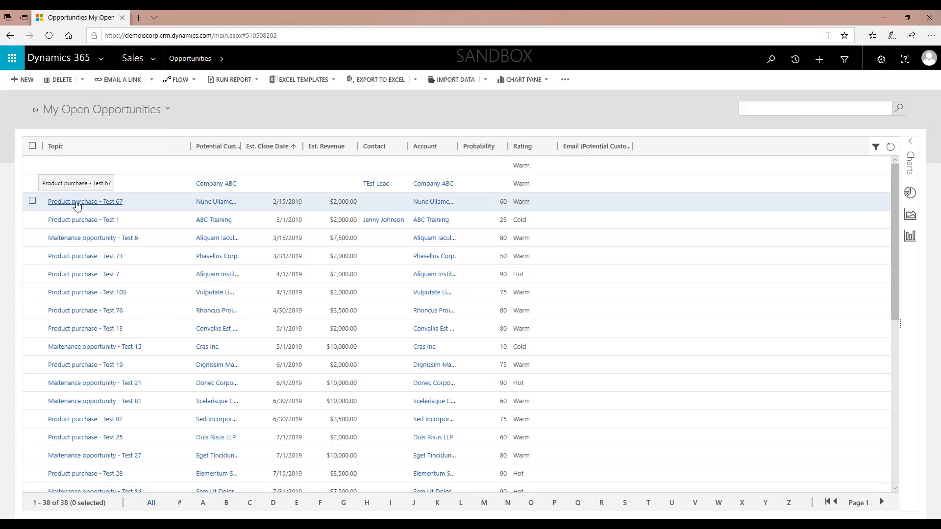
{"action": "left_click", "coordinate": [77, 202]}
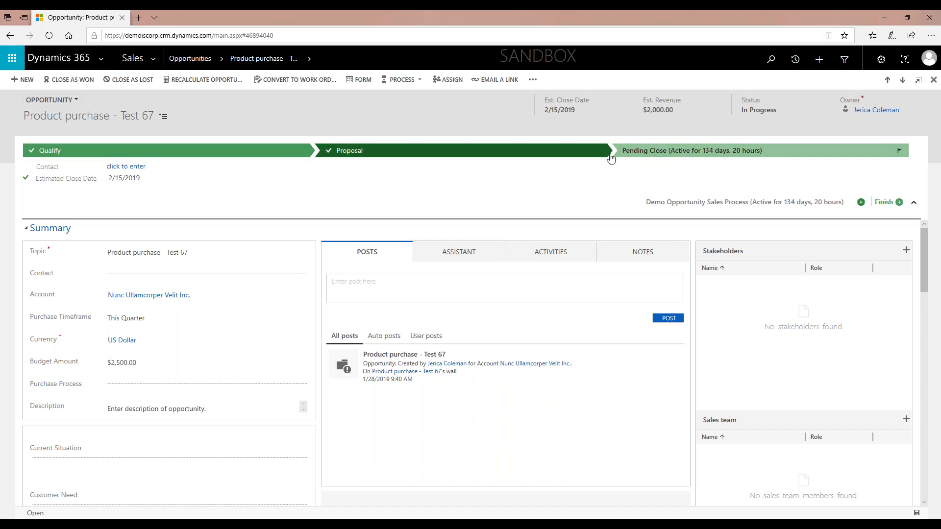
- Switch the opportunity's active process to Test Business Process Flow
{"action": "left_click", "coordinate": [419, 81]}
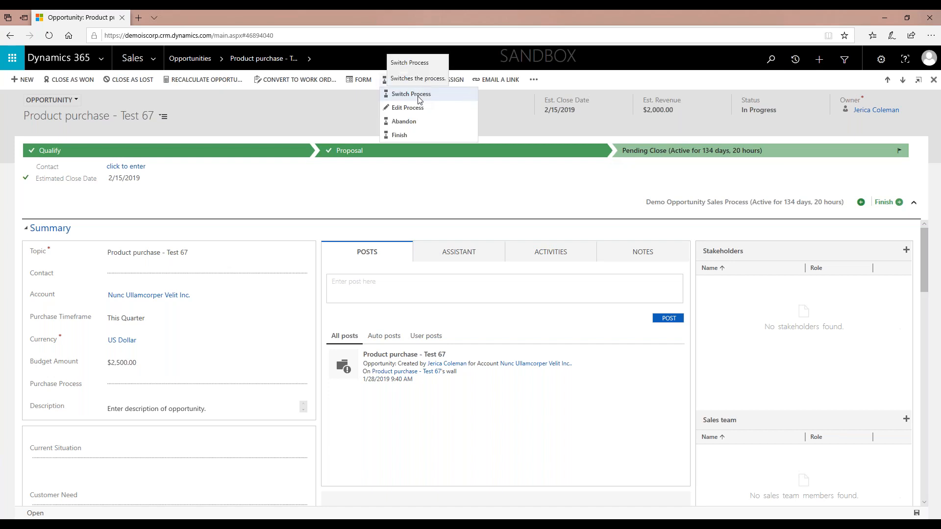
{"action": "left_click", "coordinate": [418, 95]}
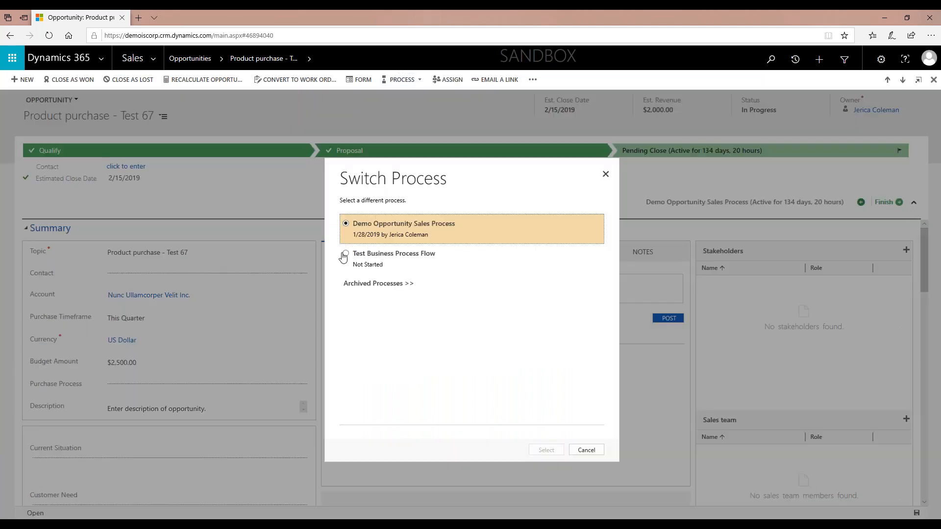
{"action": "left_click", "coordinate": [345, 255]}
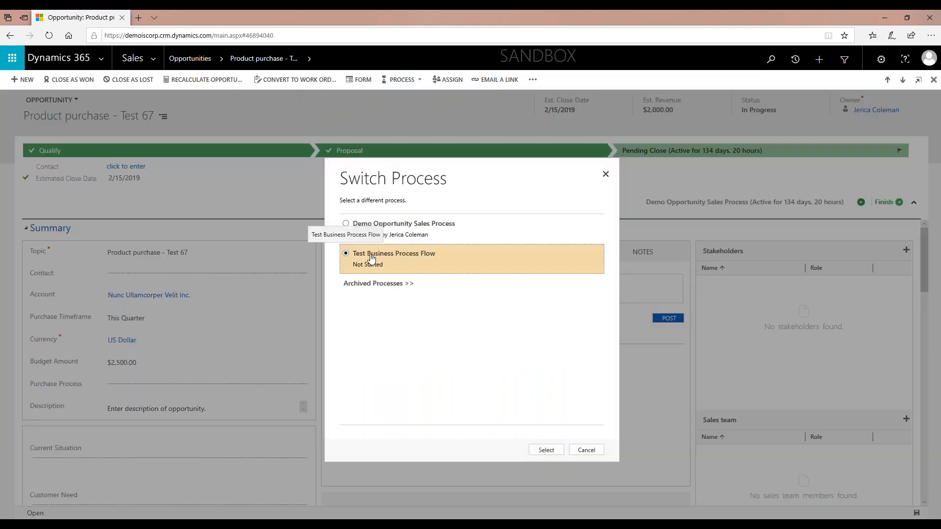
{"action": "left_click", "coordinate": [545, 450]}
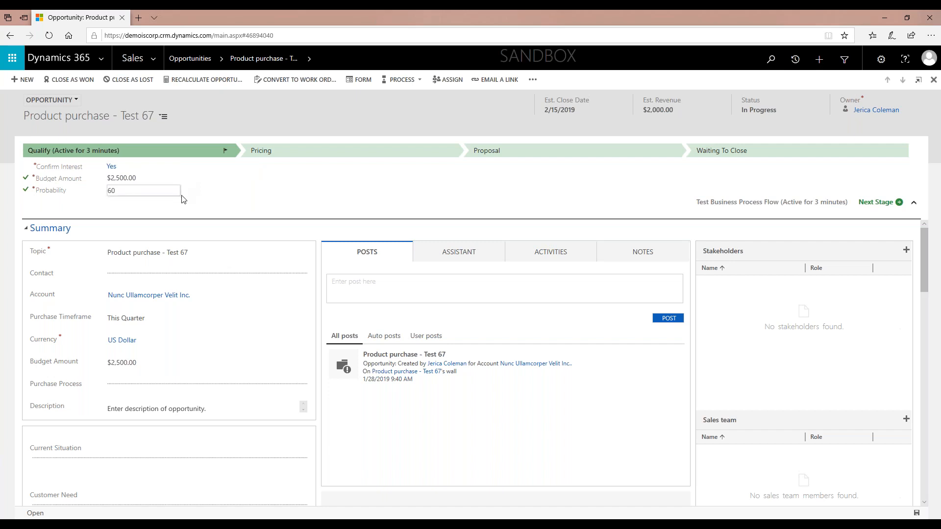
- Complete the required Confirm Interest field in the Qualify stage and advance the opportunity to the Pricing stage
{"action": "left_click", "coordinate": [880, 205]}
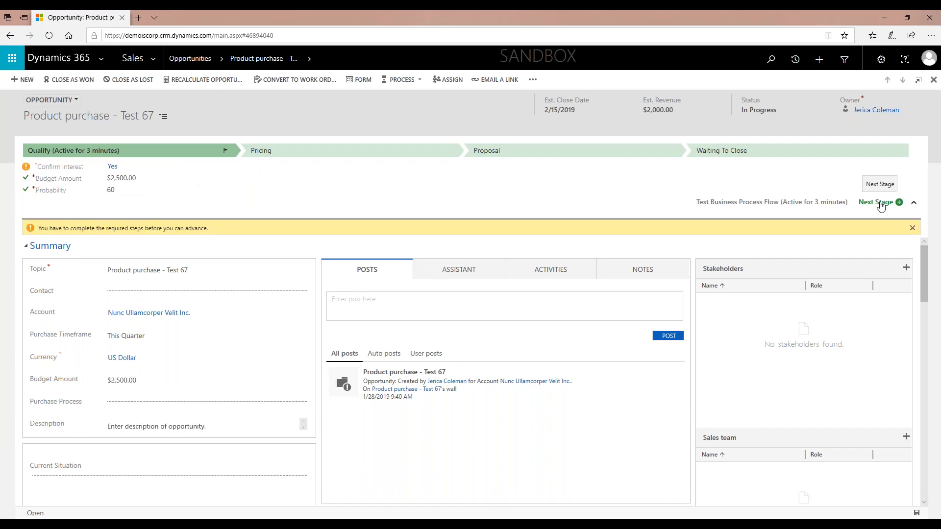
{"action": "left_click", "coordinate": [912, 228]}
{"action": "left_click", "coordinate": [133, 169]}
{"action": "left_click", "coordinate": [126, 169]}
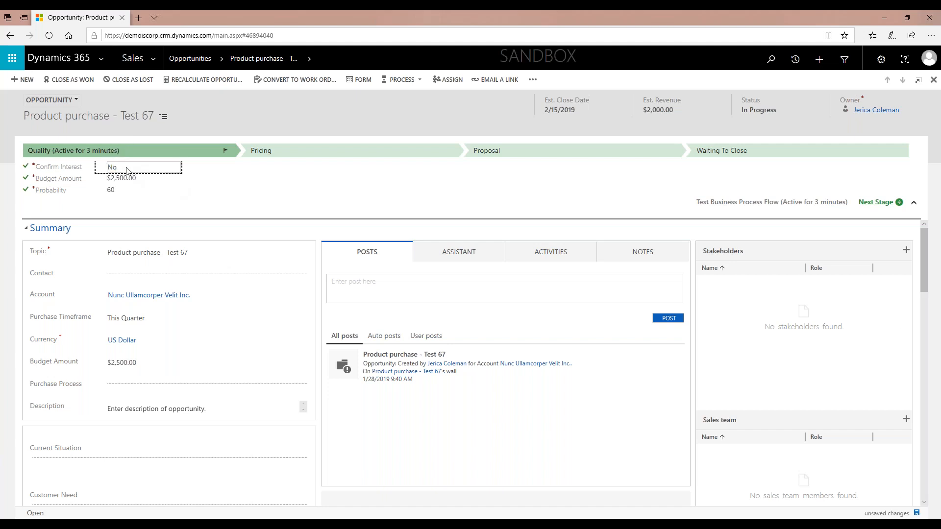
{"action": "left_click", "coordinate": [141, 169]}
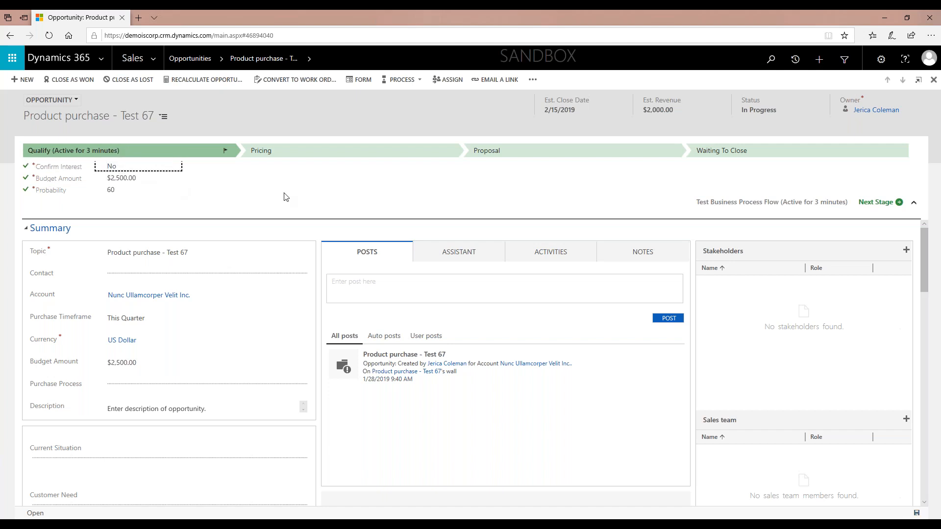
{"action": "left_click", "coordinate": [173, 169]}
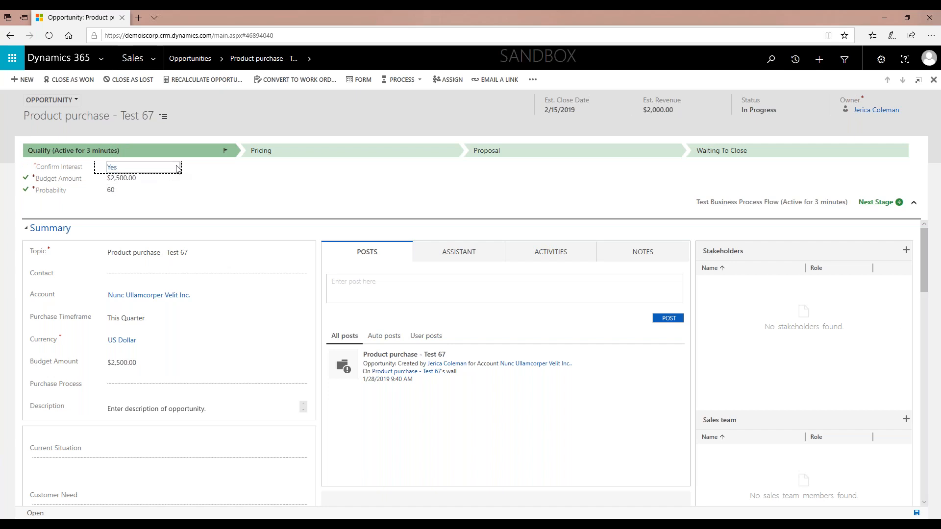
{"action": "left_click", "coordinate": [880, 202]}
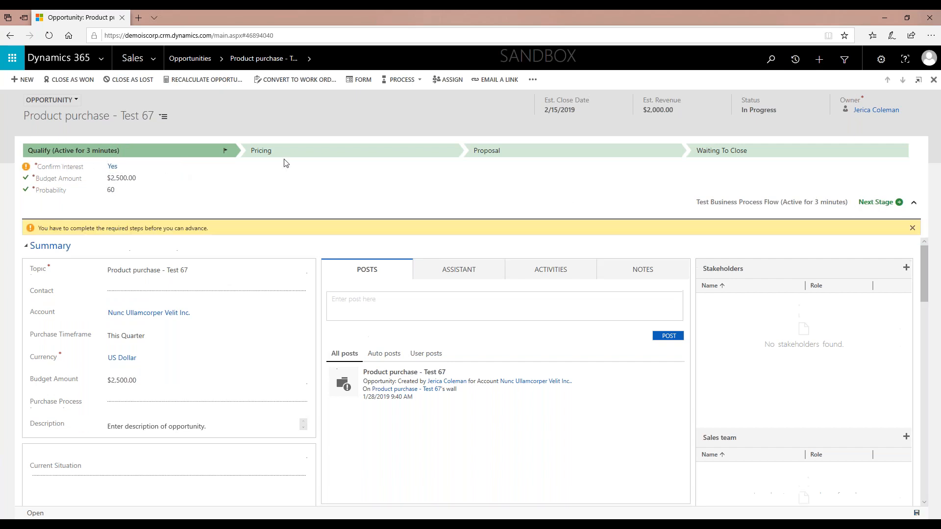
{"action": "left_click", "coordinate": [126, 172]}
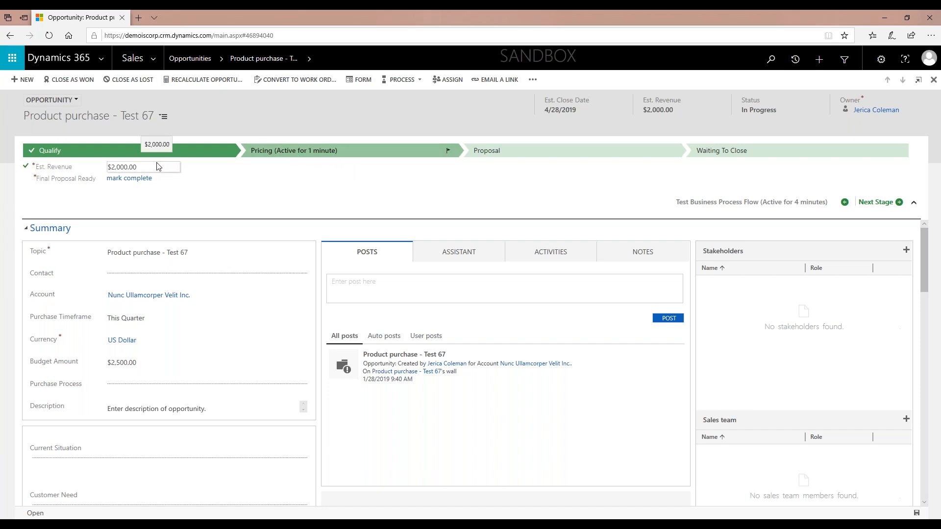
- Mark Final Proposal Ready as completed to advance to the Proposal stage, and view the activities on the refreshed opportunity record
{"action": "left_click", "coordinate": [144, 180]}
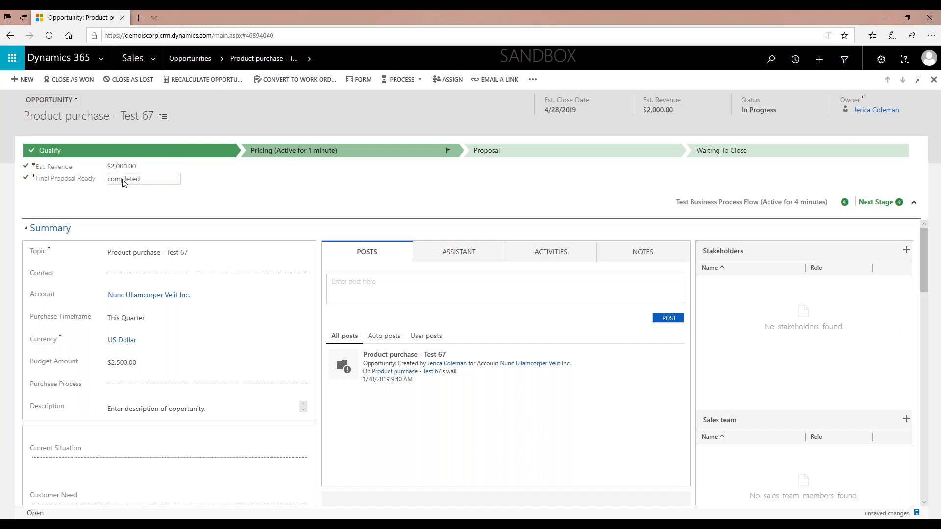
{"action": "left_click", "coordinate": [875, 205]}
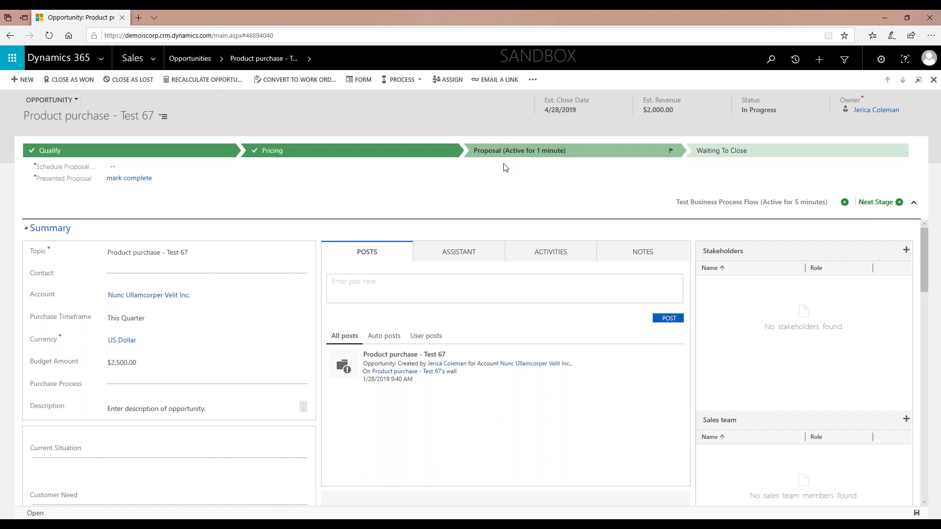
{"action": "left_click", "coordinate": [48, 35]}
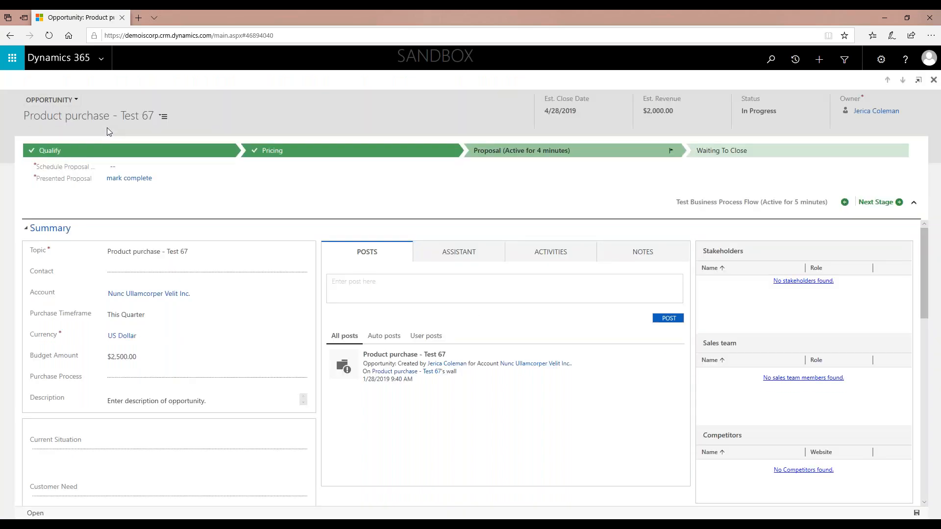
{"action": "left_click", "coordinate": [519, 255]}
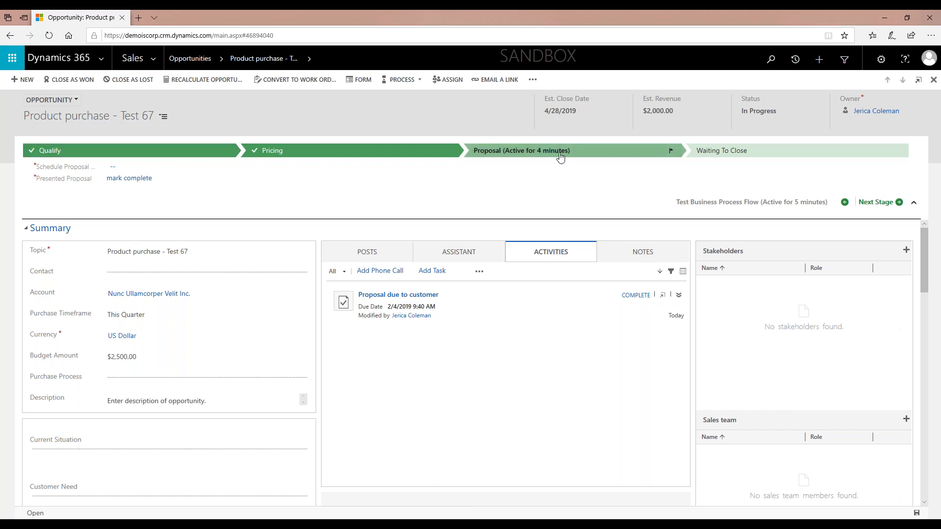
- Set the Schedule Proposal date to 7/25/2019, mark Presented Proposal as completed, and advance to the Waiting To Close stage
{"action": "left_click", "coordinate": [878, 203]}
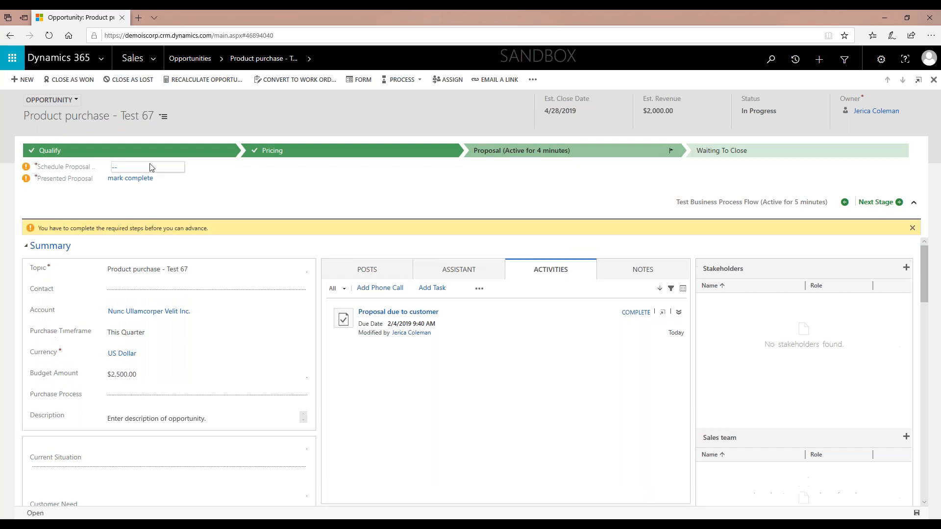
{"action": "left_click", "coordinate": [165, 168]}
{"action": "left_click", "coordinate": [180, 168]}
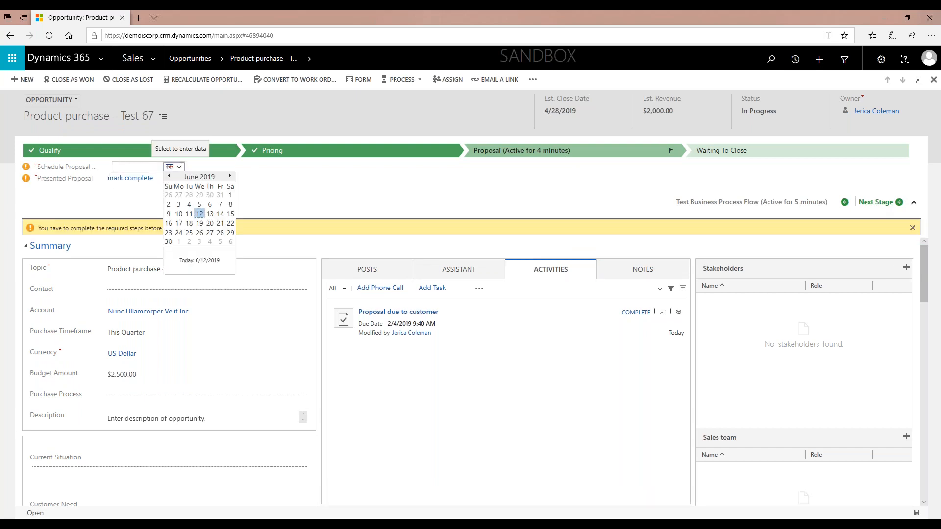
{"action": "left_click", "coordinate": [230, 176]}
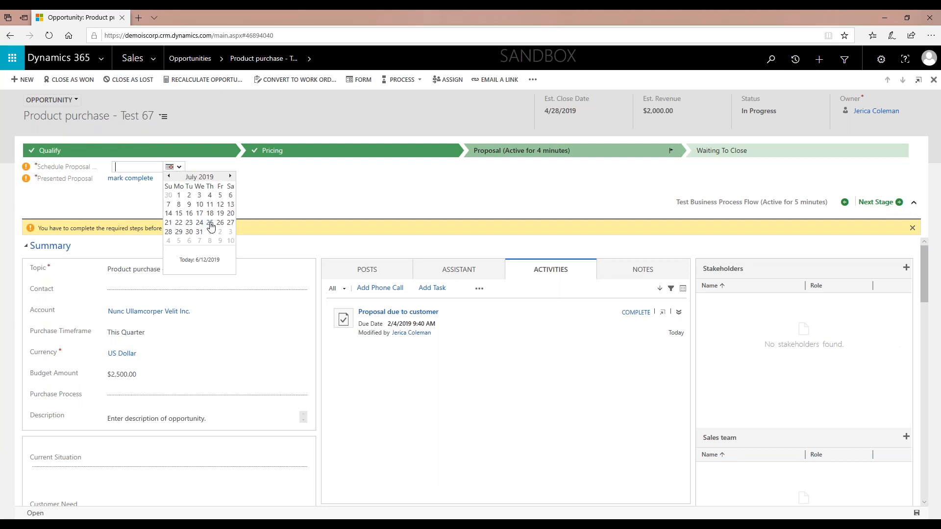
{"action": "left_click", "coordinate": [210, 223]}
{"action": "left_click", "coordinate": [145, 189]}
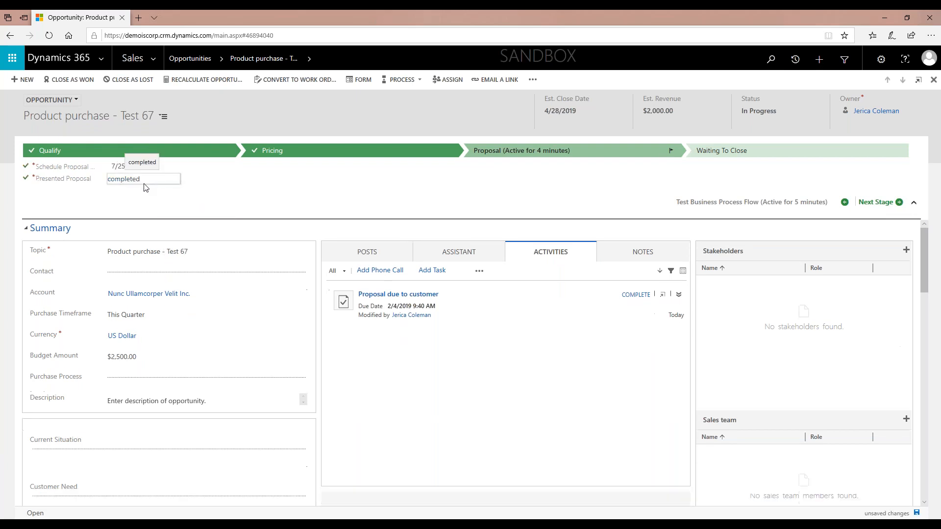
{"action": "left_click", "coordinate": [871, 205]}
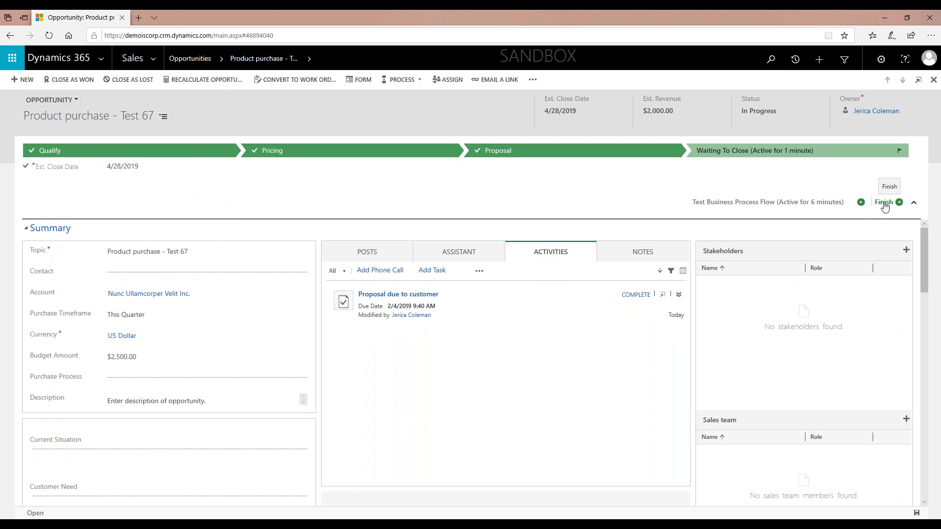
- Finish the opportunity's process flow and view its Reactivate option without applying it
{"action": "left_click", "coordinate": [884, 204]}
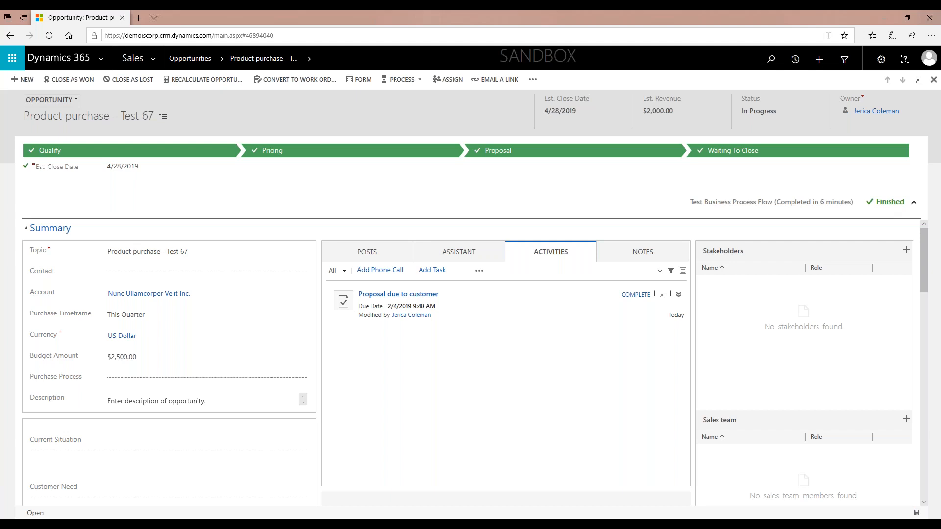
{"action": "left_click", "coordinate": [420, 80]}
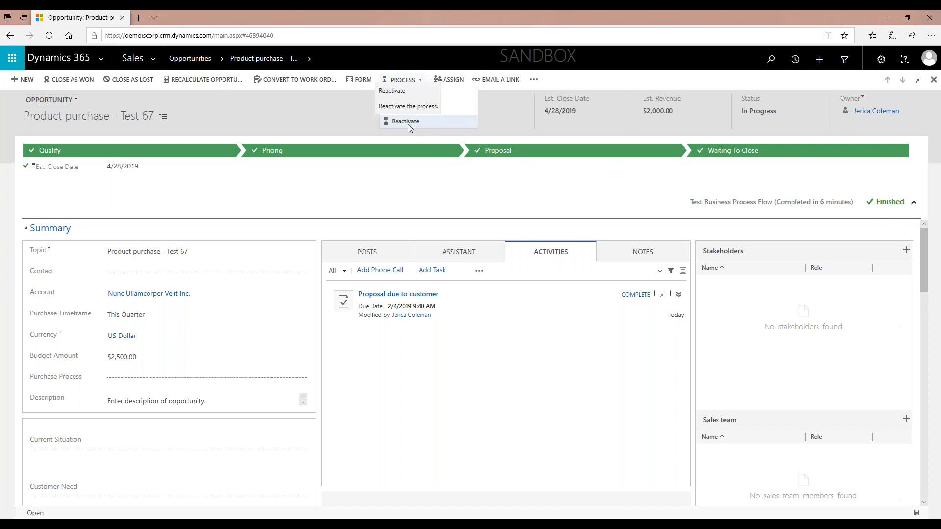
{"action": "left_click", "coordinate": [432, 201]}
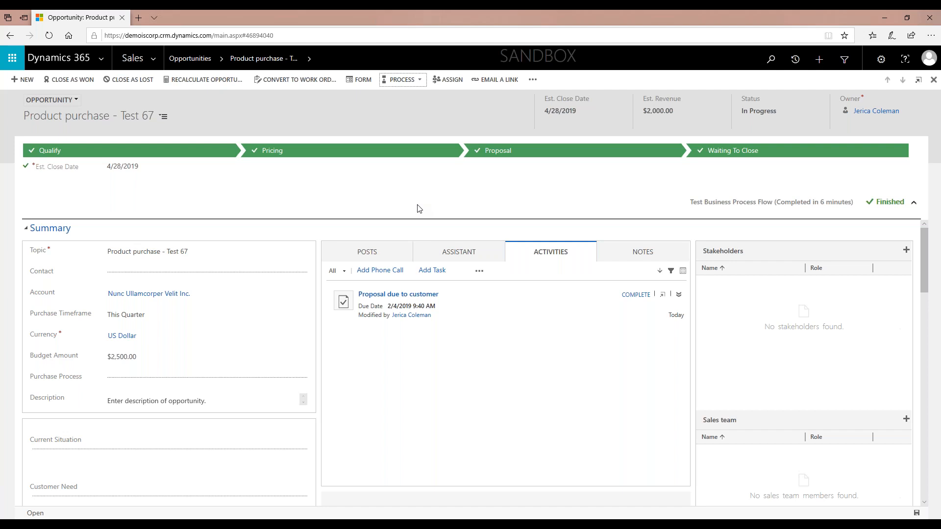
- Switch to the CRM Business Process Flows presentation in PowerPoint and display the Q & A slide
{"action": "left_click", "coordinate": [130, 167]}
{"action": "left_click", "coordinate": [162, 478]}
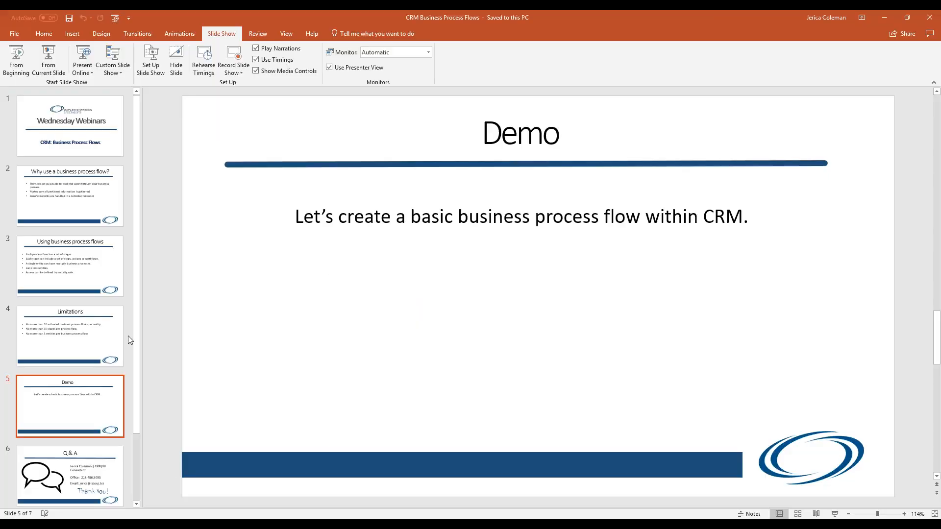
{"action": "left_click", "coordinate": [73, 466]}
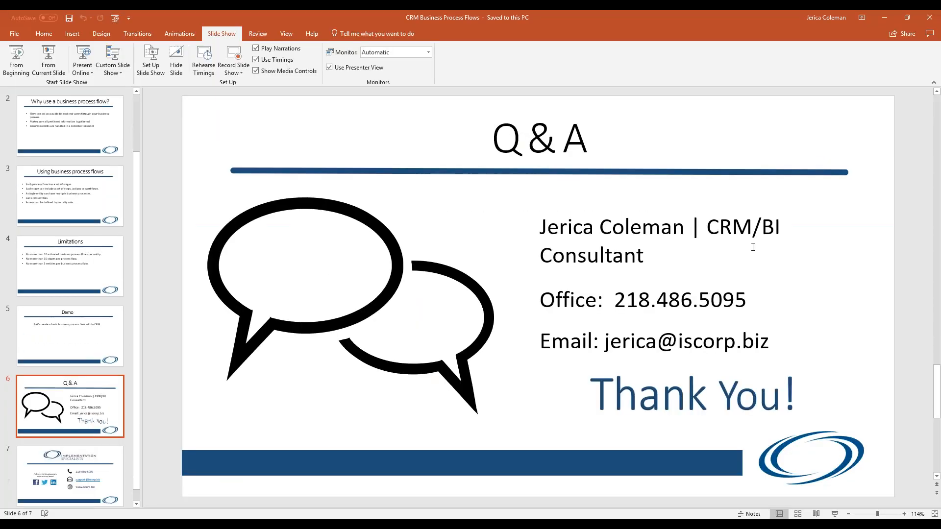